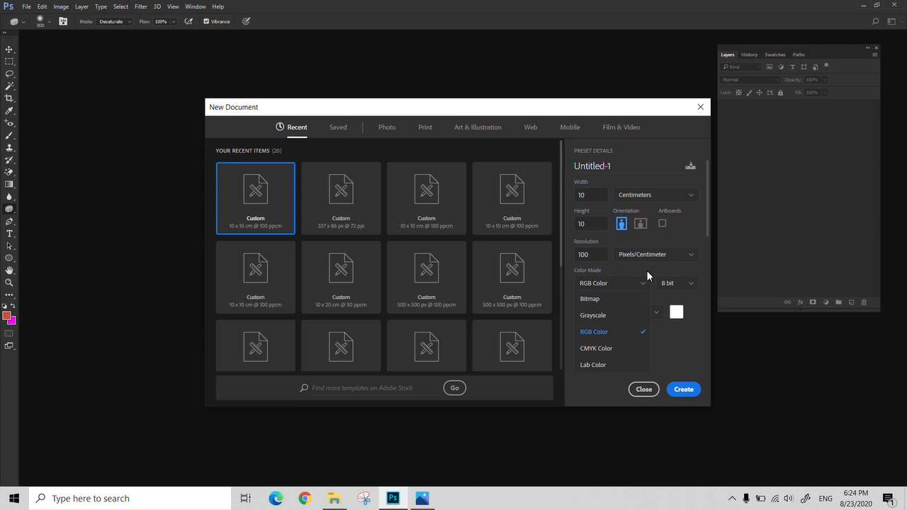
- Create a 10 x 10 cm document at 100 pixels/centimeter in Bitmap color mode and move its window toward the workspace center
click(617, 298)
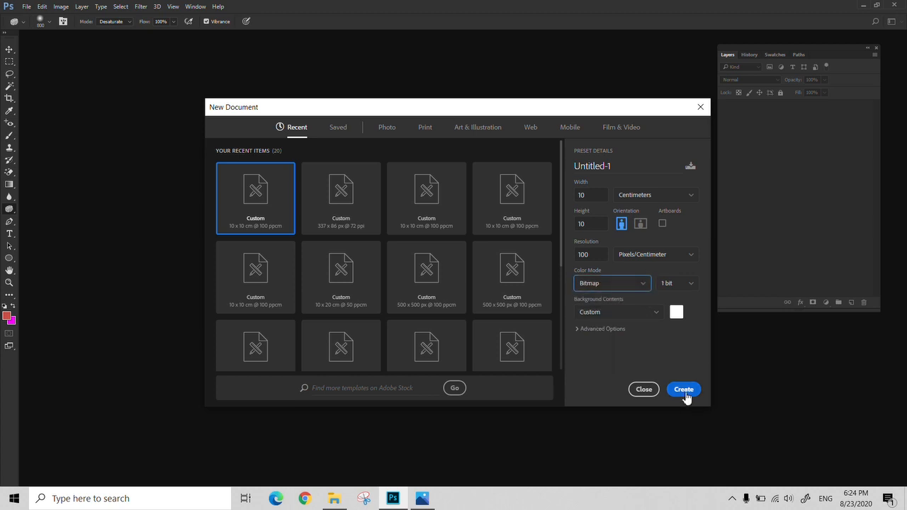
click(684, 390)
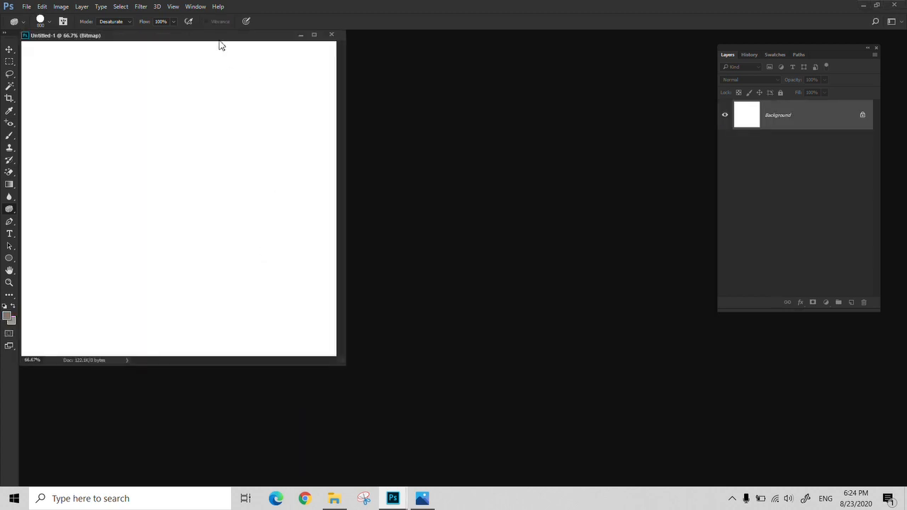
drag(221, 45, 325, 62)
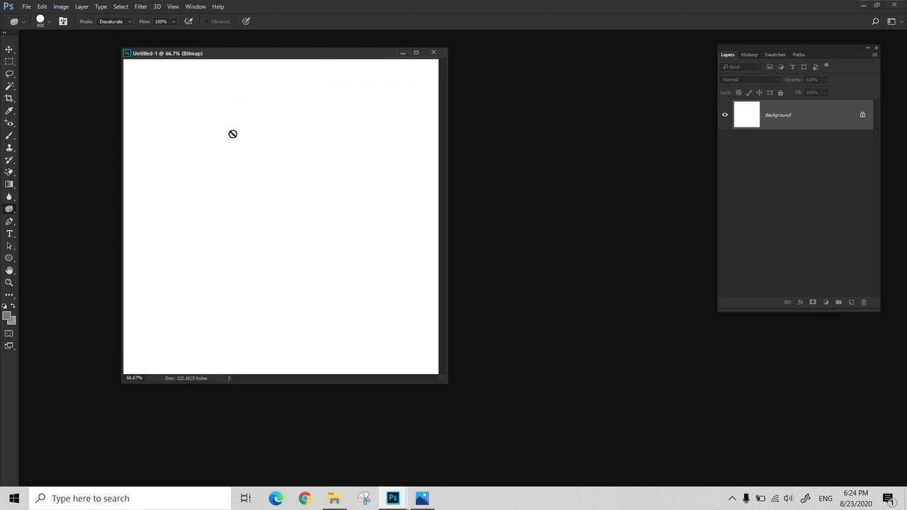
- Paint a black U-shaped stroke in the upper half of the bitmap canvas with the Brush tool
click(13, 305)
key(b)
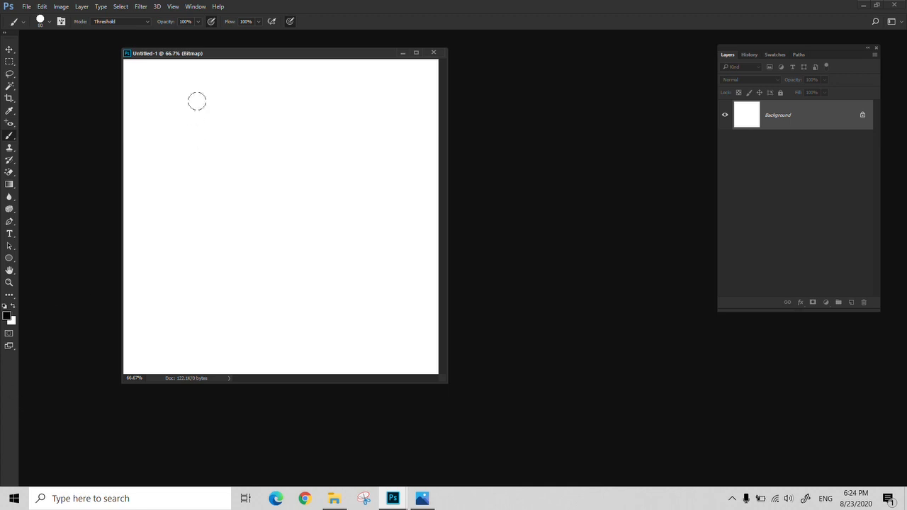
mouse_move(198, 103)
mouse_down()
mouse_move(197, 231)
mouse_move(271, 210)
mouse_move(268, 114)
mouse_up()
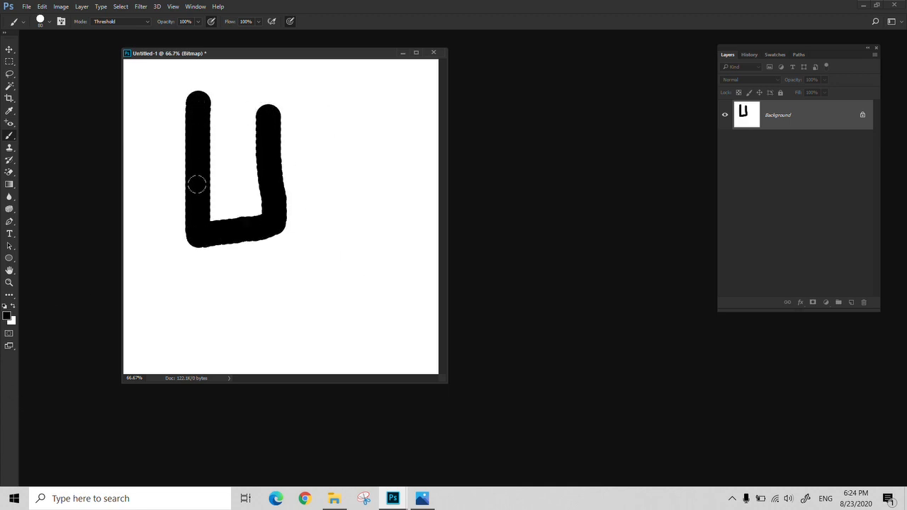
- Activate the standard Eraser tool in place of the Magic Eraser
right_click(9, 136)
click(39, 139)
key(e)
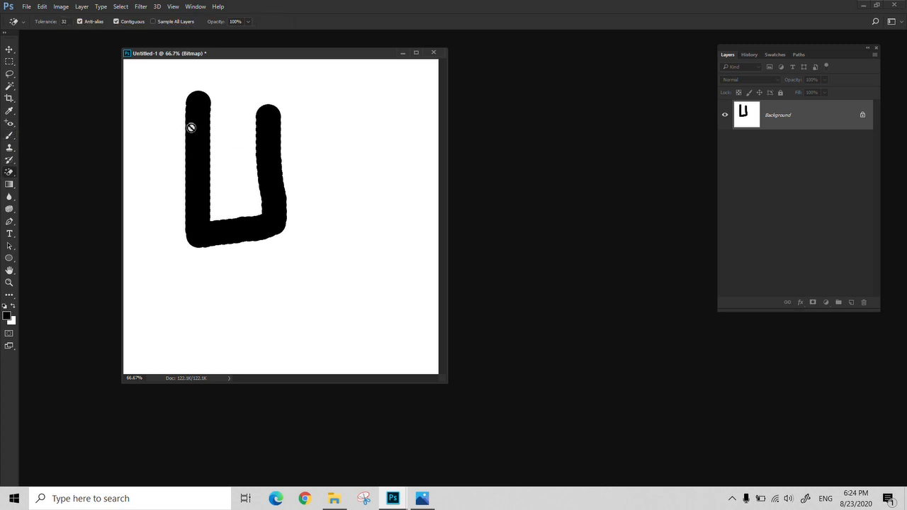
right_click(10, 173)
click(43, 172)
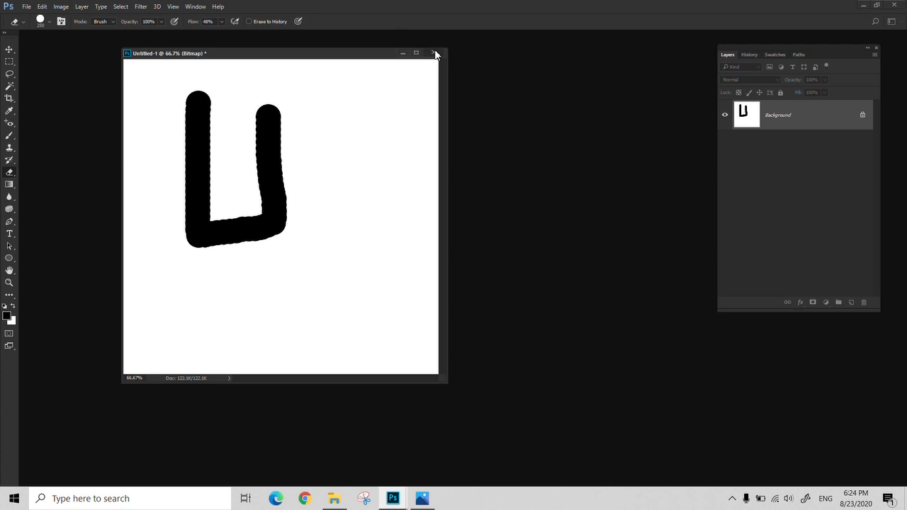
- Open color-mode.jpg from the color folder inside folder 007
key(ctrl+o)
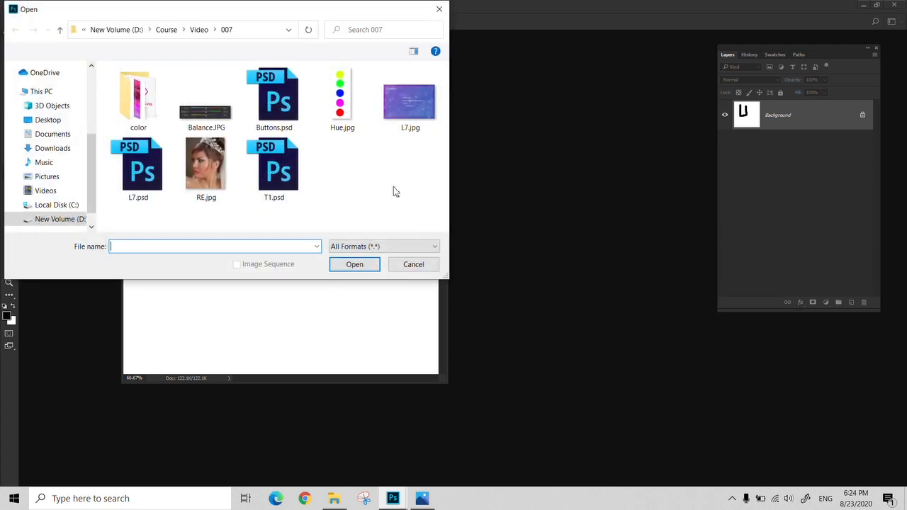
double_click(139, 122)
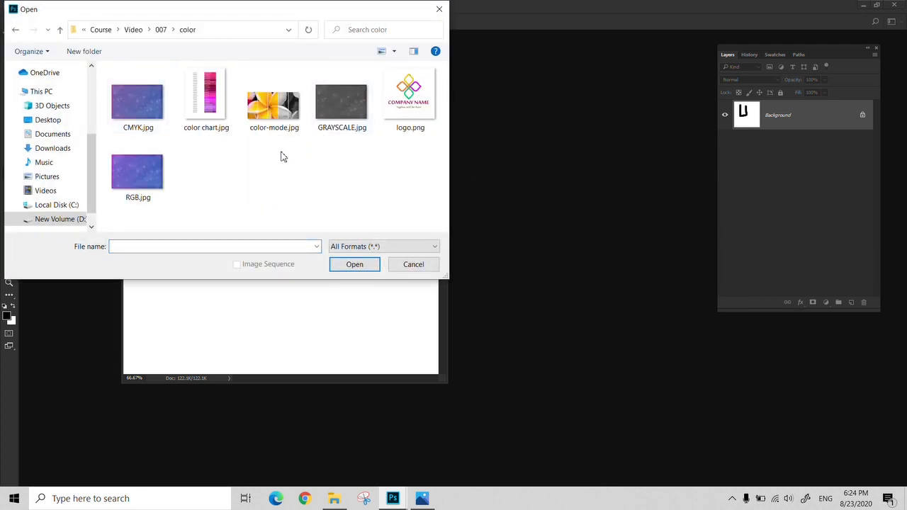
click(248, 124)
click(358, 269)
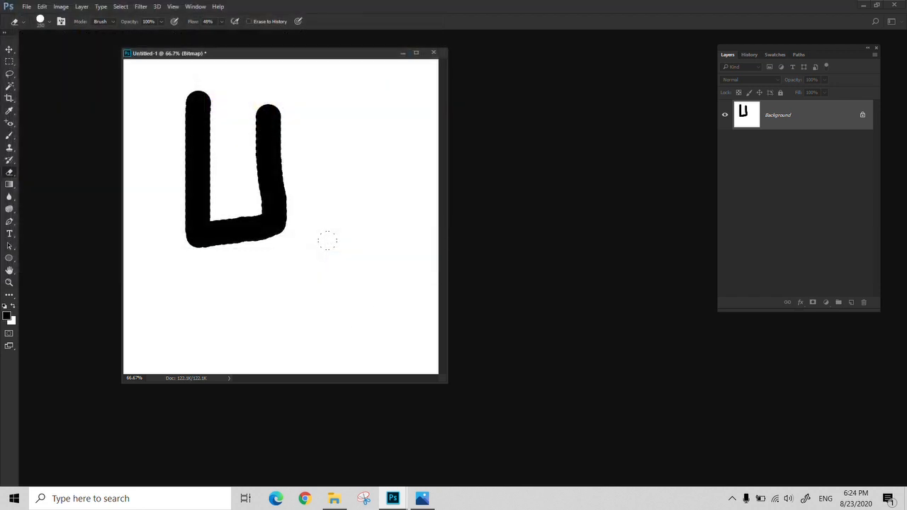
- Examine the dot pattern in the black-and-white bitmap strip of color-mode.jpg at high magnification
key(z)
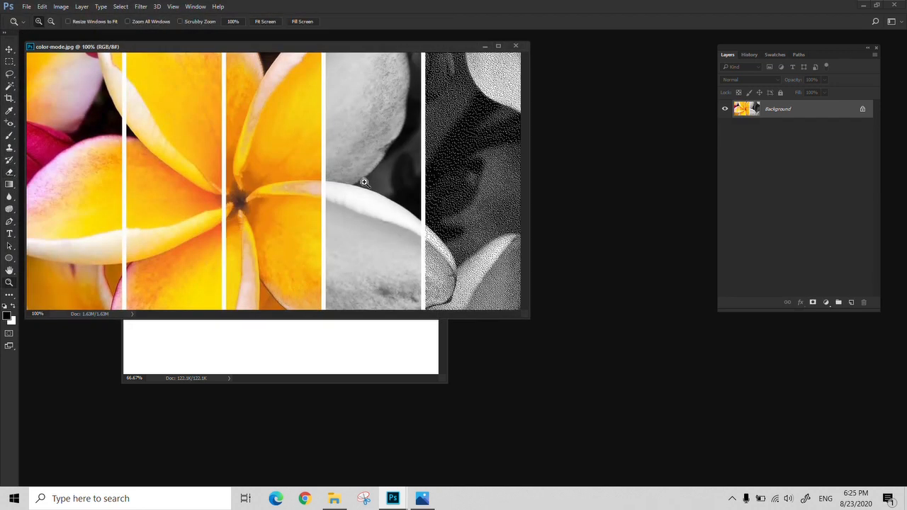
click(452, 153)
click(452, 152)
mouse_move(420, 129)
mouse_down()
mouse_move(475, 178)
mouse_move(150, 180)
mouse_up()
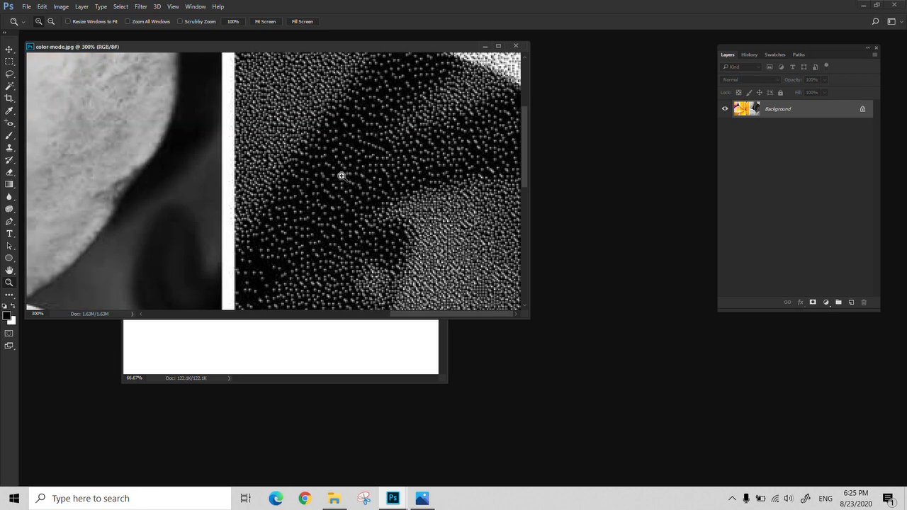
alt+click(397, 181)
alt+click(398, 181)
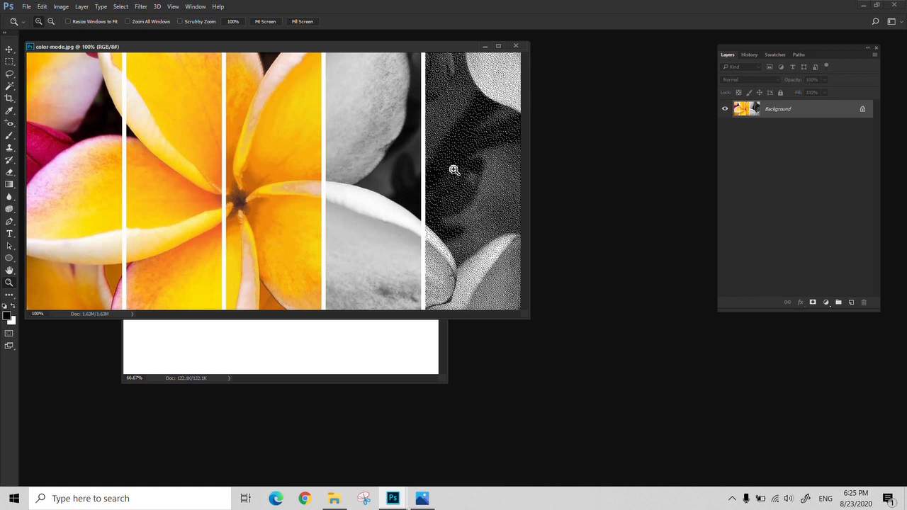
- Close color-mode.jpg and the painted bitmap document, discarding the changes
click(518, 46)
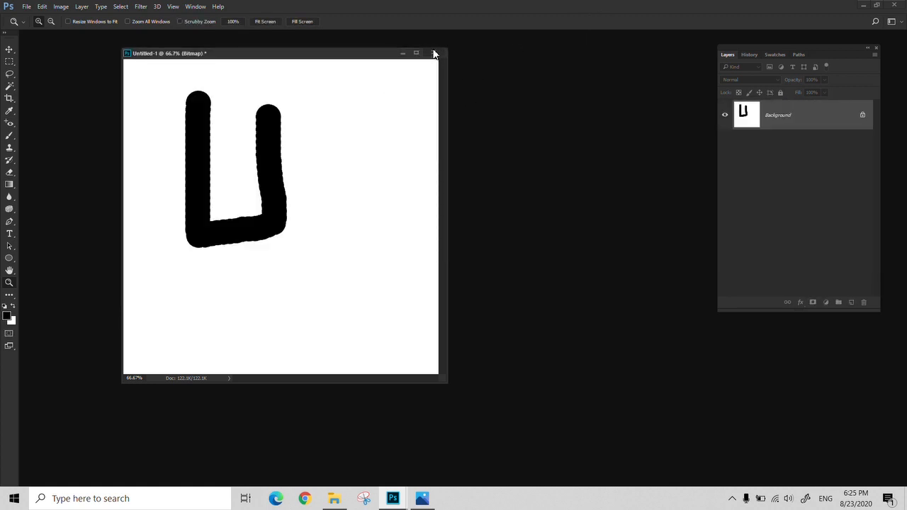
click(433, 53)
click(456, 191)
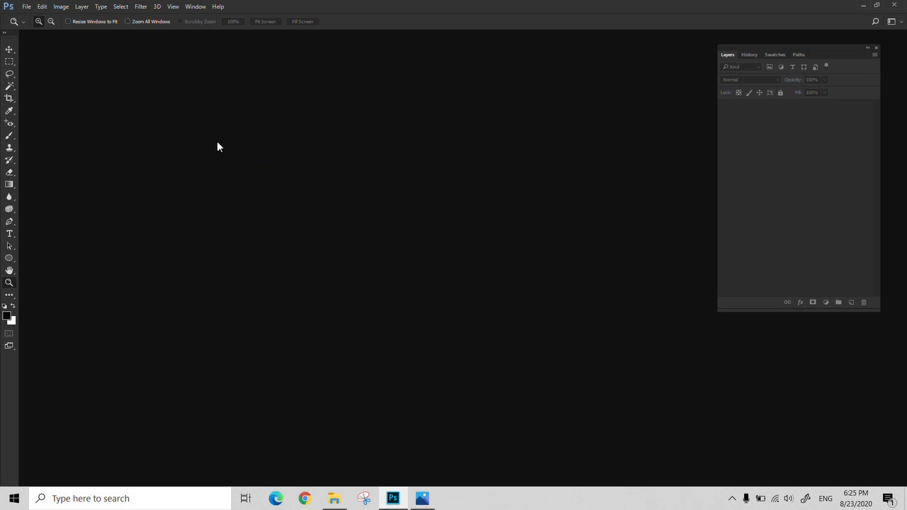
key(ctrl+o)
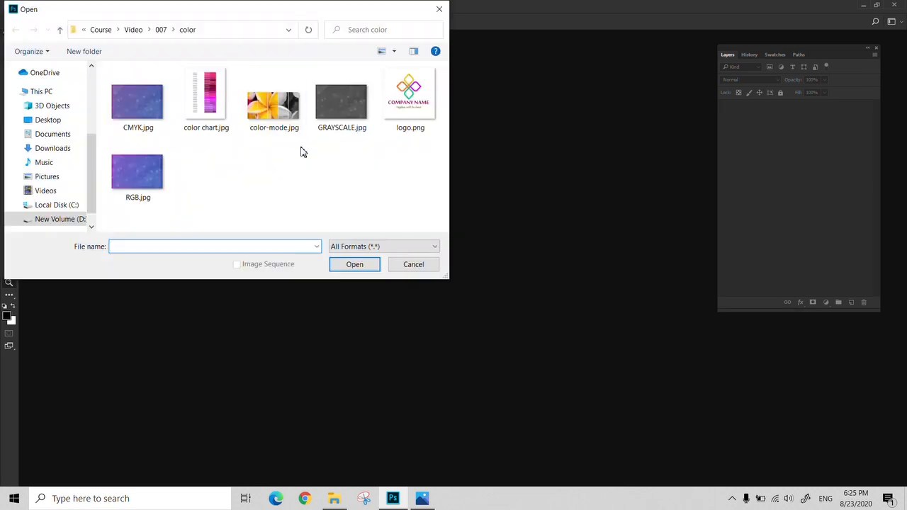
click(163, 30)
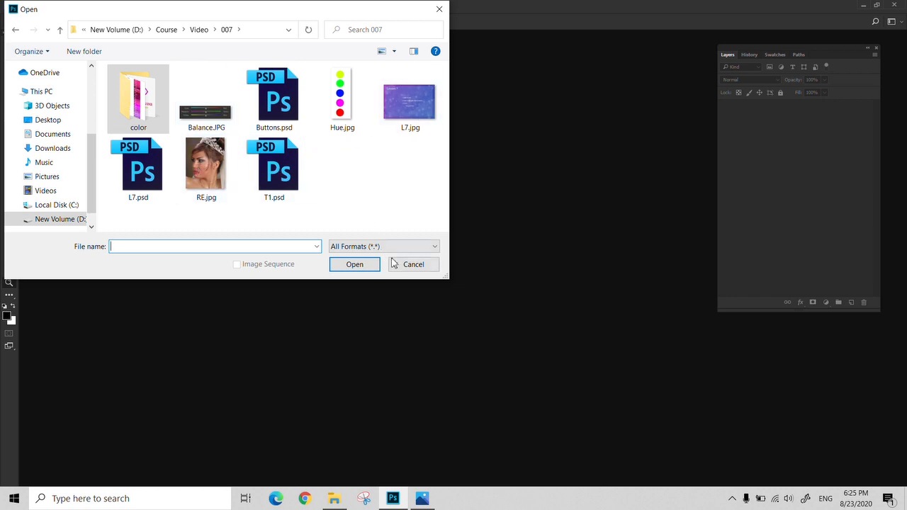
click(415, 265)
- Try the RGB Color and CMYK Color modes in the new document settings and leave without creating a document
click(26, 7)
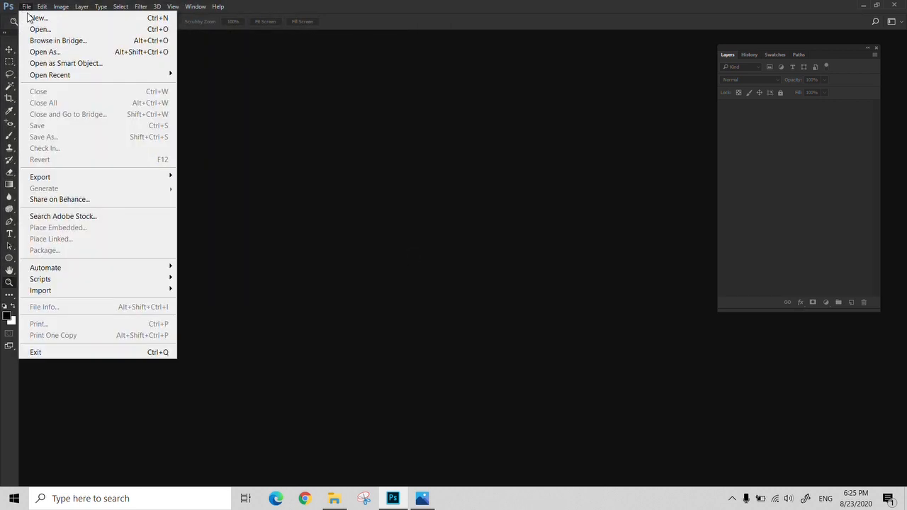
click(34, 18)
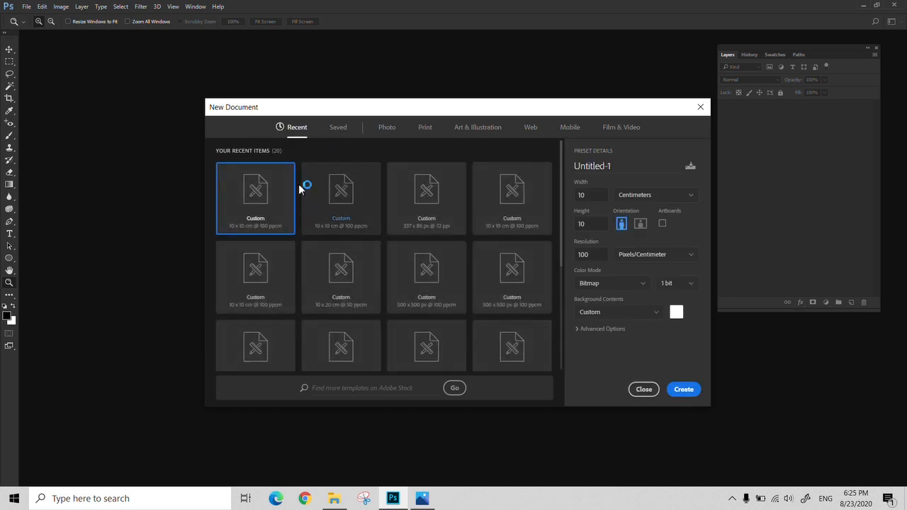
click(642, 287)
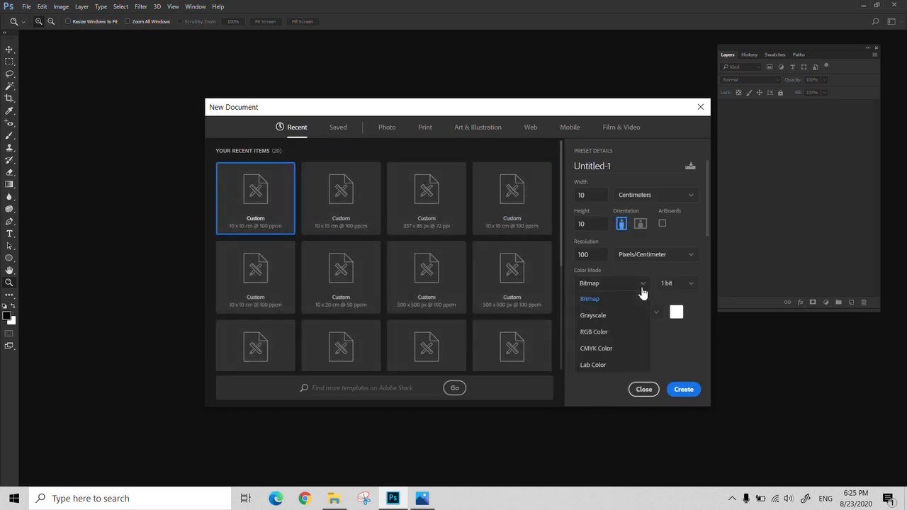
click(619, 338)
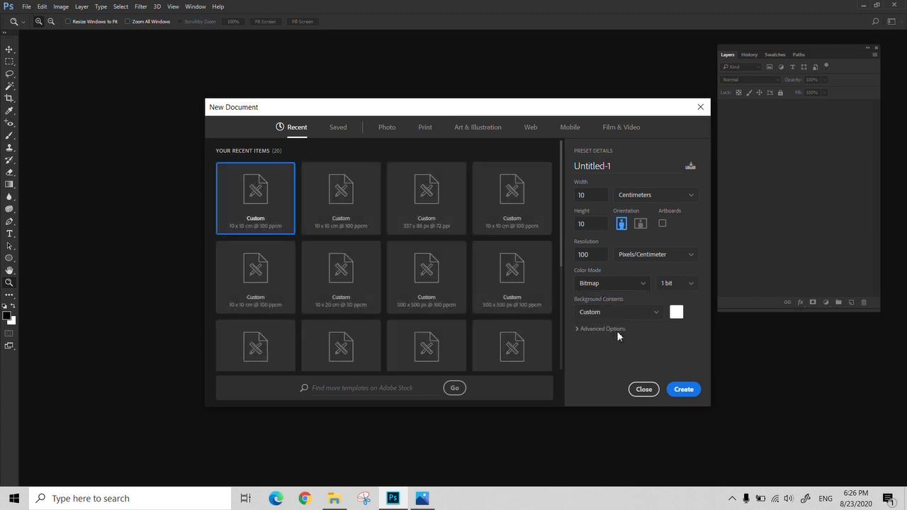
click(632, 286)
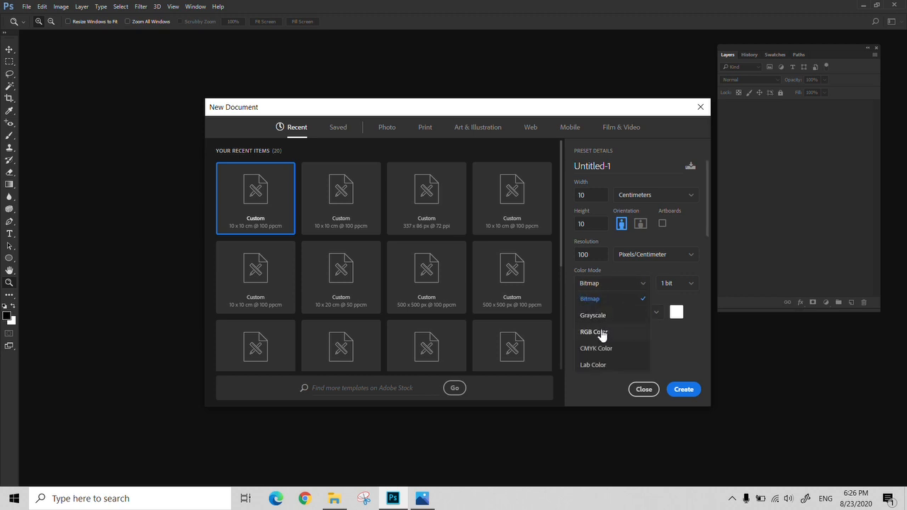
click(602, 337)
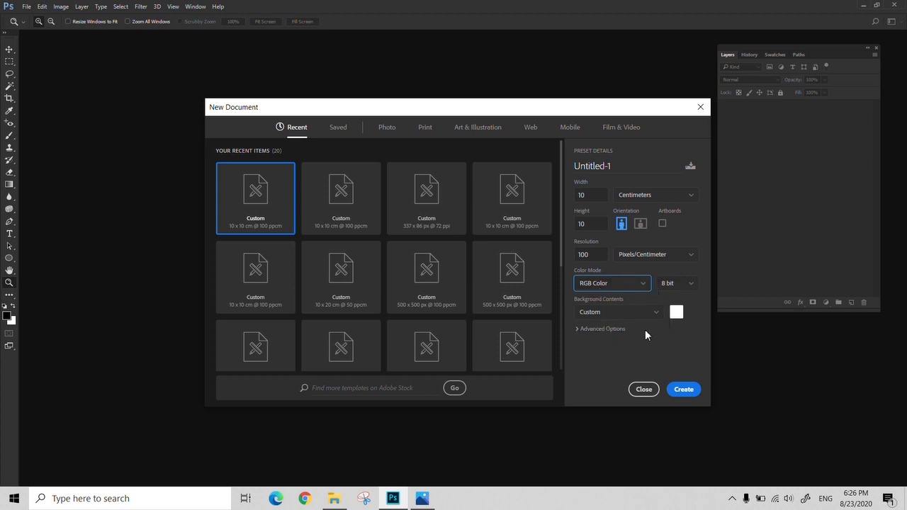
click(638, 287)
click(606, 350)
click(643, 389)
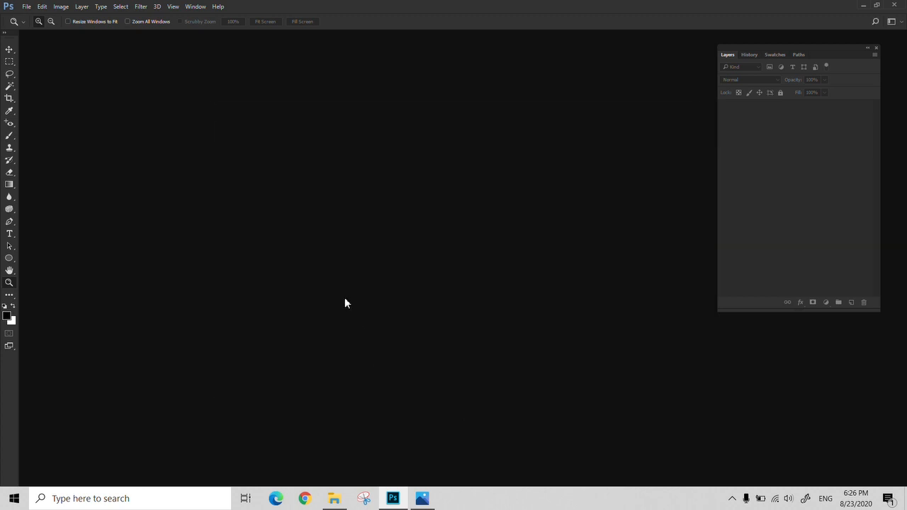
- Open CMYK.jpg and RGB.jpg together from the color folder
key(ctrl+o)
click(149, 107)
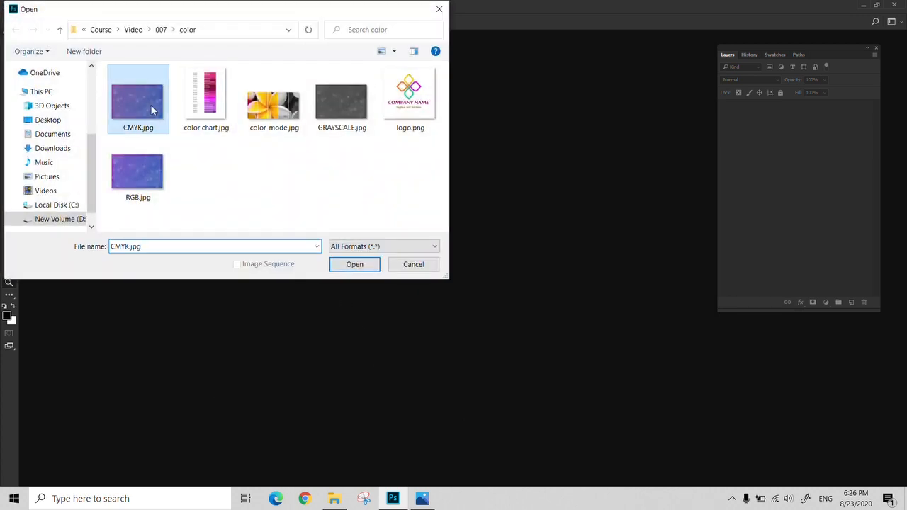
ctrl+click(155, 186)
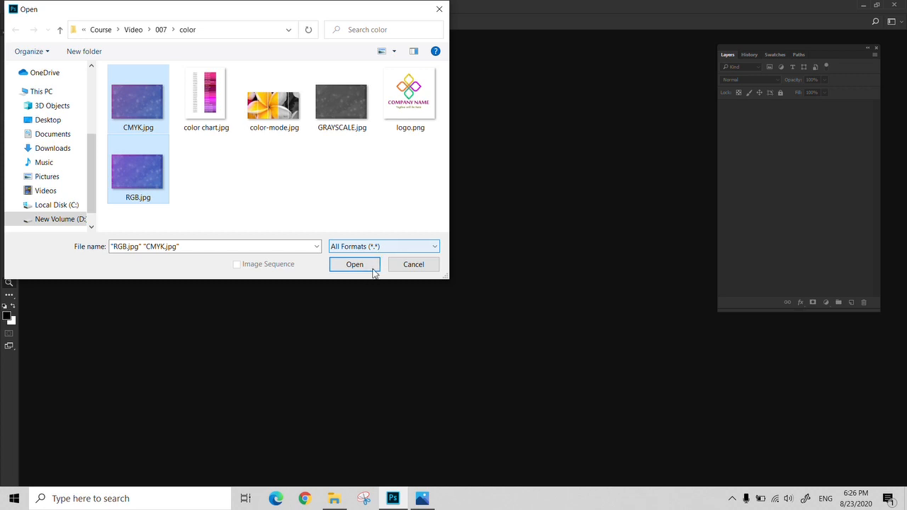
click(364, 266)
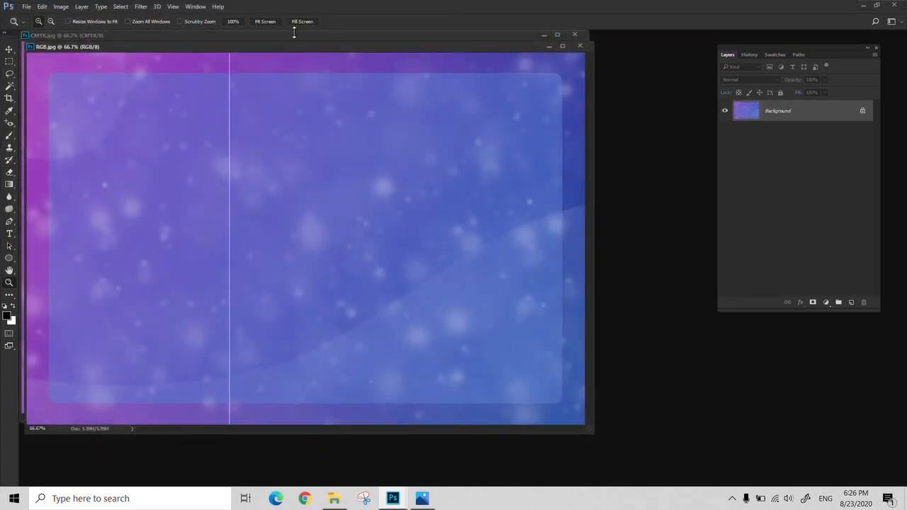
- Offset the RGB.jpg window from CMYK.jpg and compare the colors of the two images, bringing each to the front
mouse_move(309, 50)
mouse_down()
mouse_move(331, 38)
mouse_move(313, 36)
mouse_up()
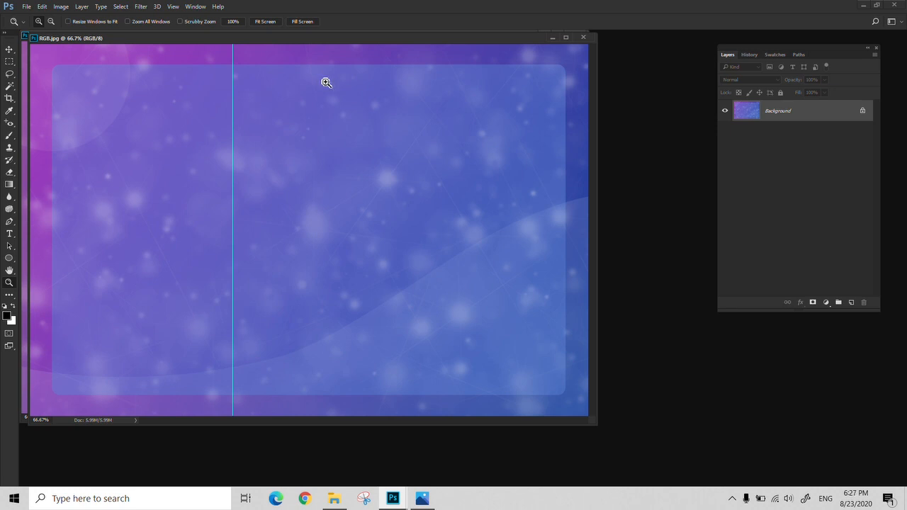
drag(325, 35, 505, 53)
click(147, 189)
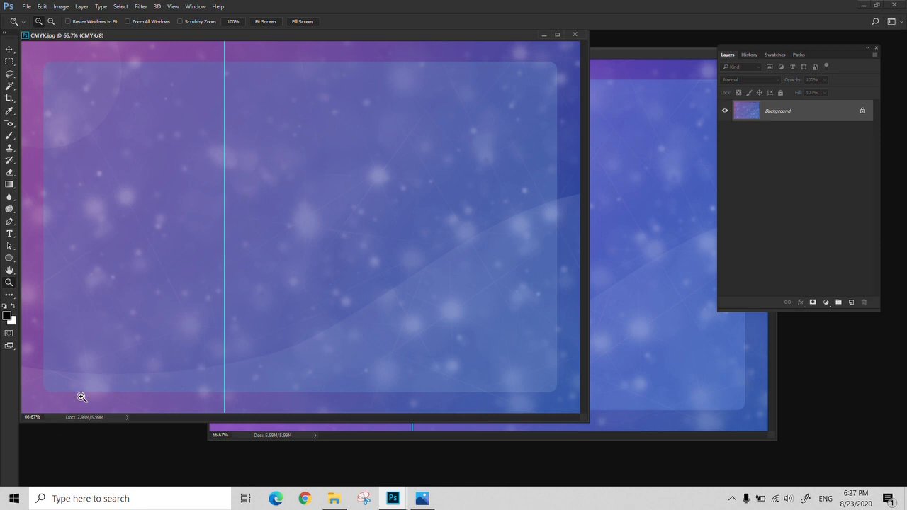
click(630, 53)
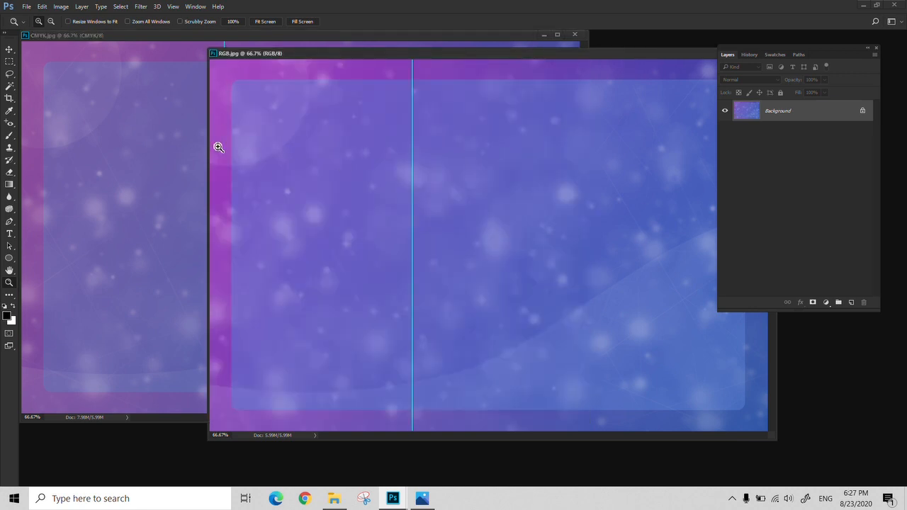
drag(560, 54, 540, 76)
click(352, 32)
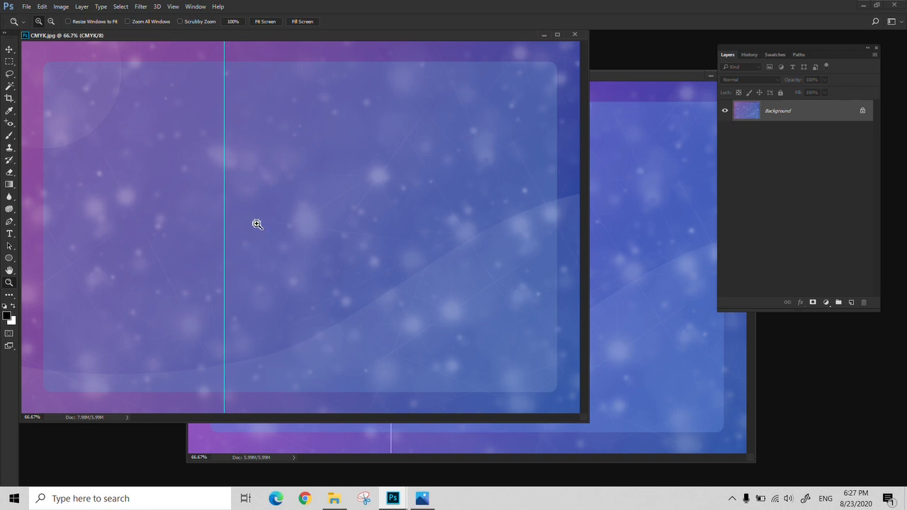
- Close both the CMYK.jpg and RGB.jpg images
click(575, 34)
drag(624, 77, 439, 77)
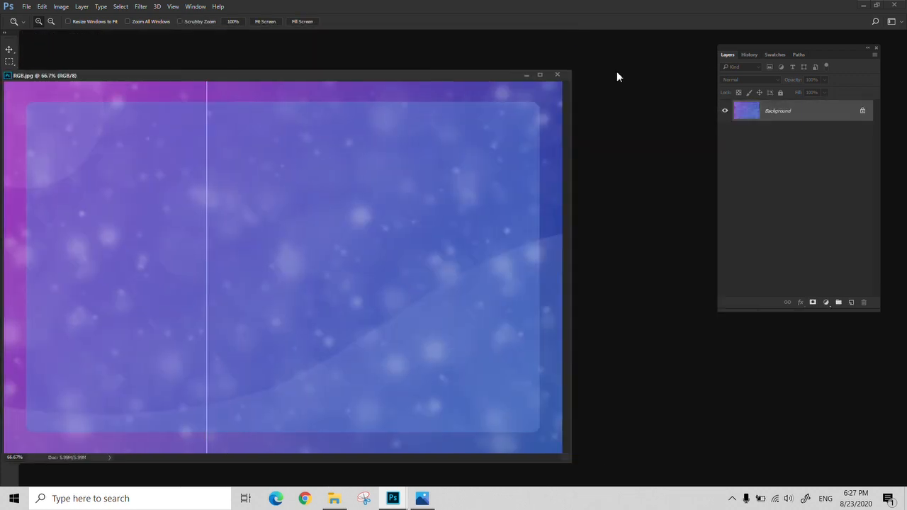
click(557, 75)
- Create a 10 x 10 cm RGB Color document at 100 pixels per centimeter and reposition its window in the workspace
click(26, 6)
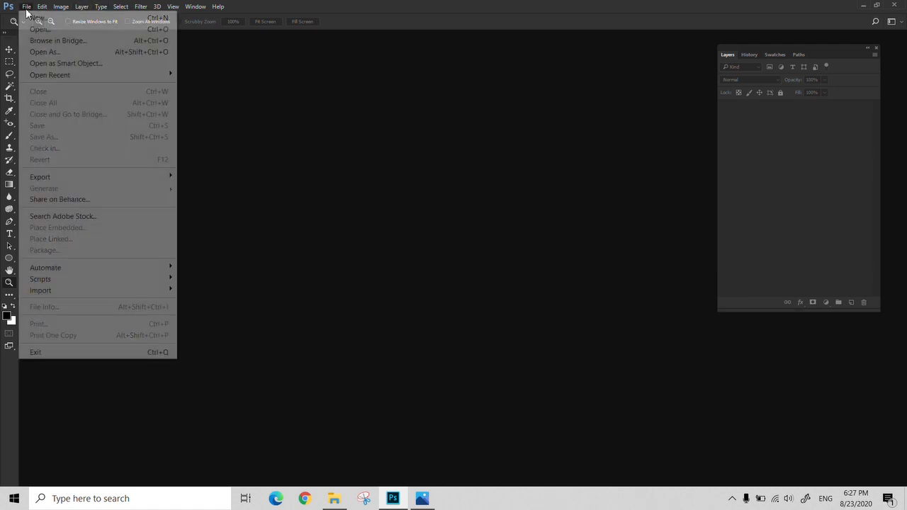
click(34, 19)
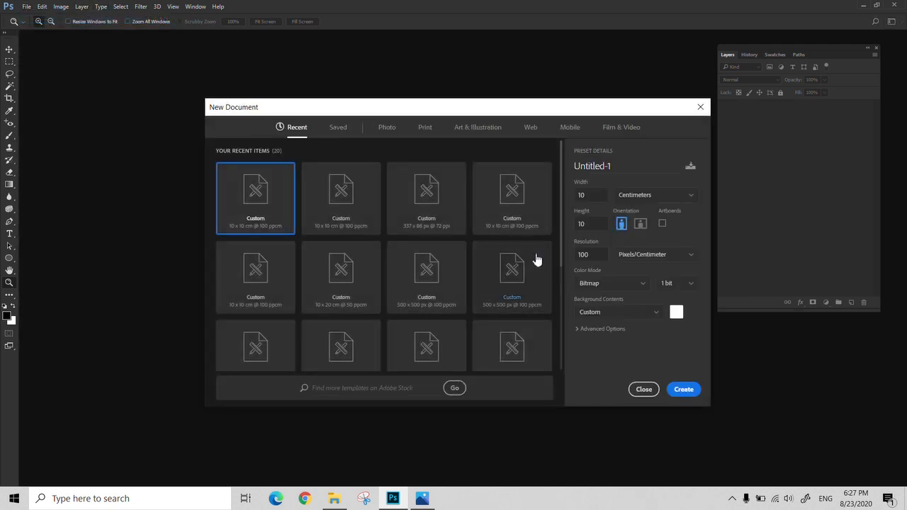
click(607, 291)
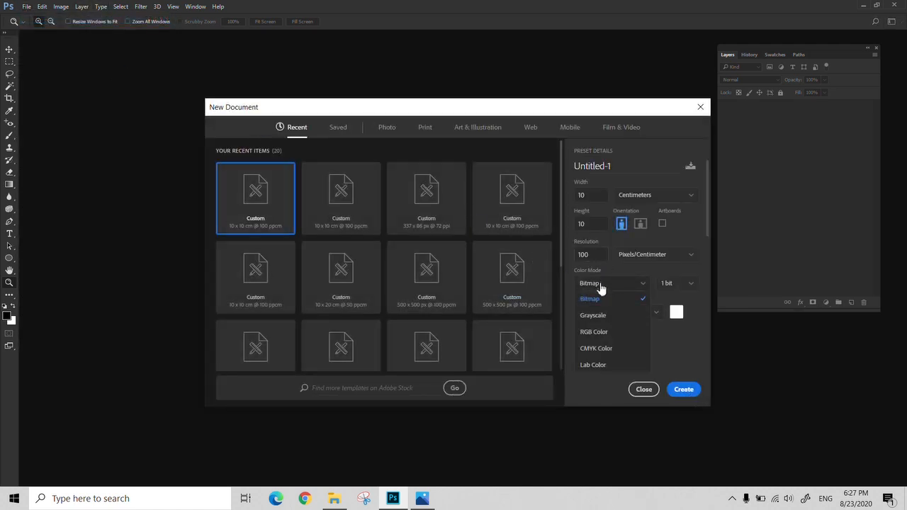
click(595, 330)
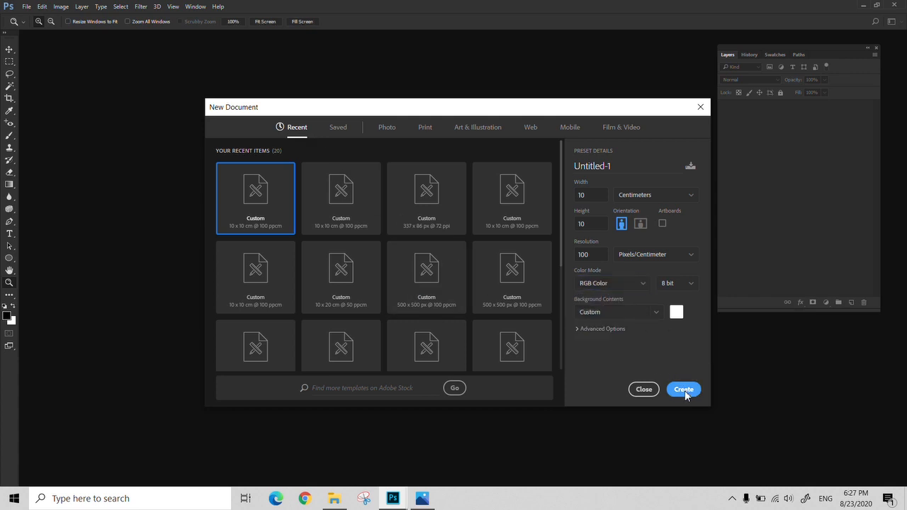
click(684, 389)
drag(117, 34, 180, 67)
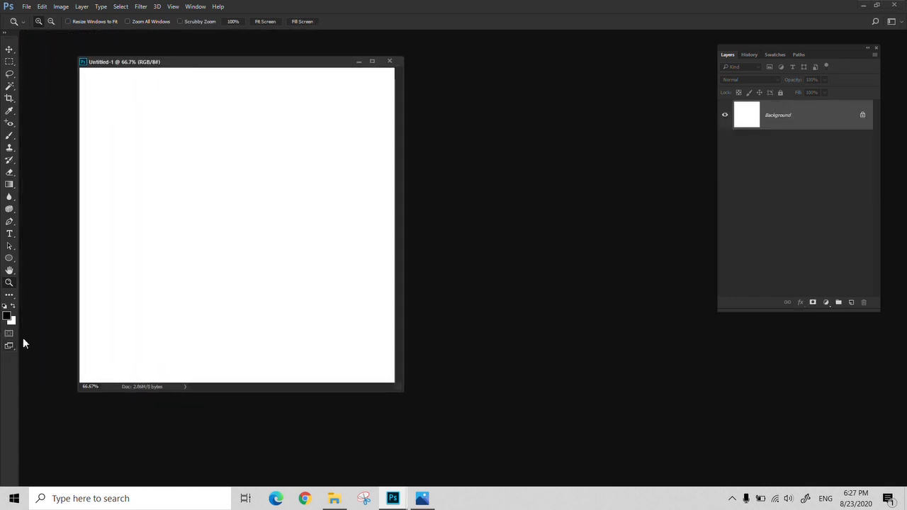
- Set the foreground color to blue #3000ff and swap it with the background color
click(7, 317)
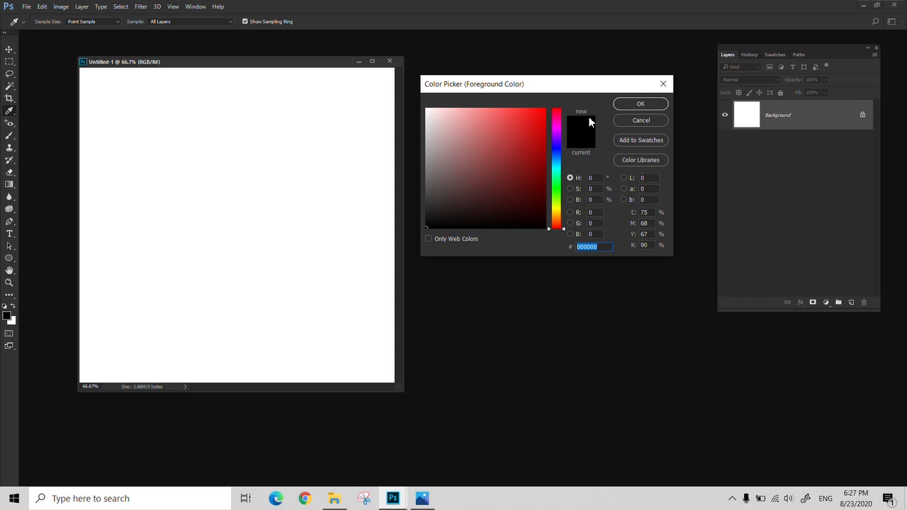
click(557, 146)
click(545, 108)
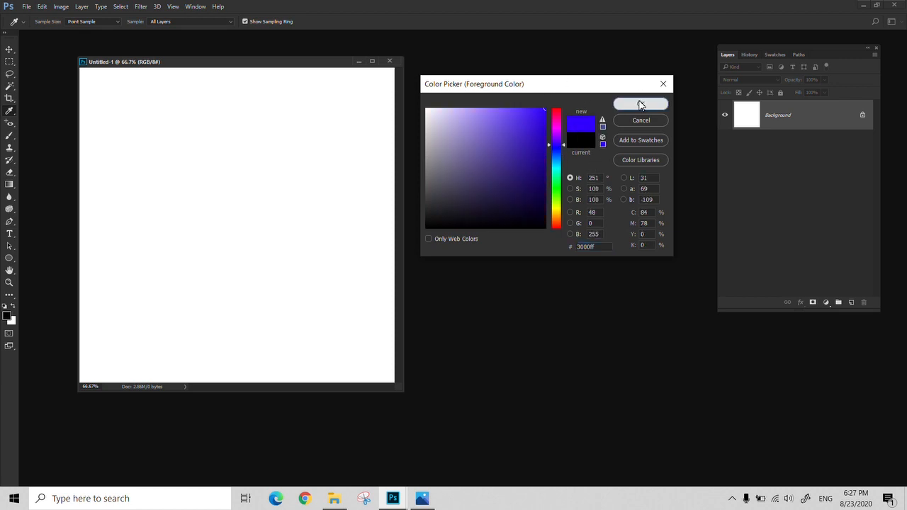
click(640, 104)
click(13, 307)
- Set the foreground color to magenta #ea00ff
click(7, 317)
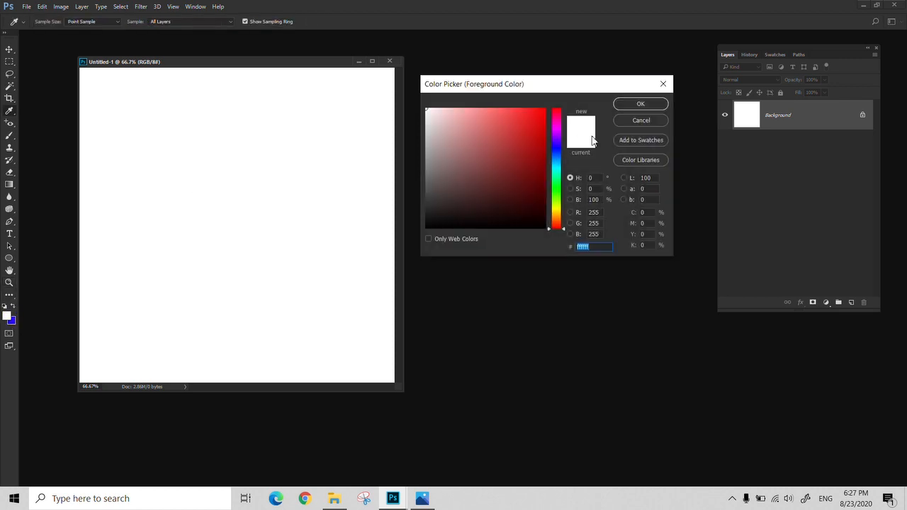
click(558, 130)
click(545, 109)
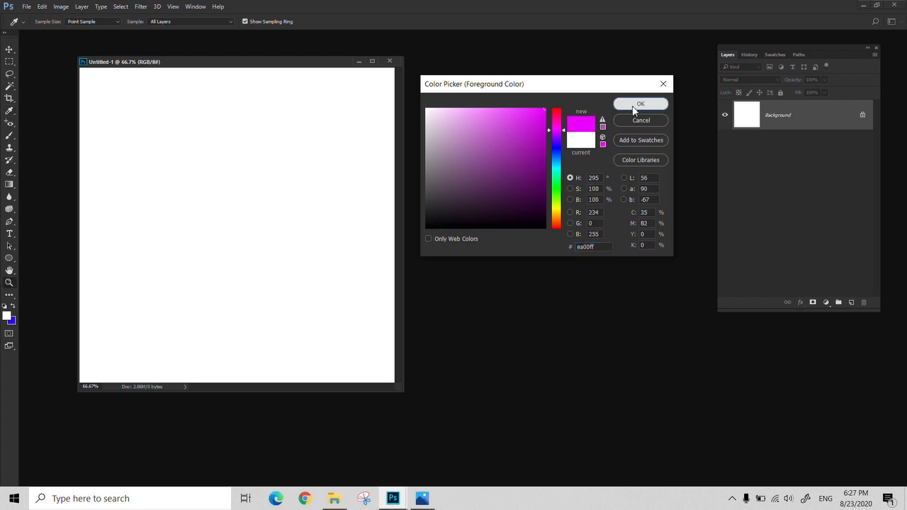
click(637, 105)
- Fill the RGB document with a diagonal magenta-to-blue linear gradient from the lower-left to the upper-right corner
key(z)
key(g)
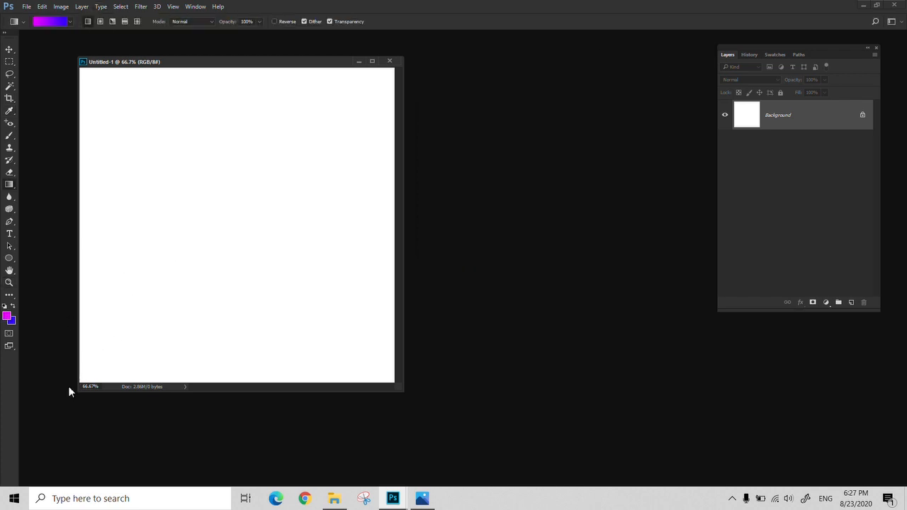
drag(85, 382, 388, 69)
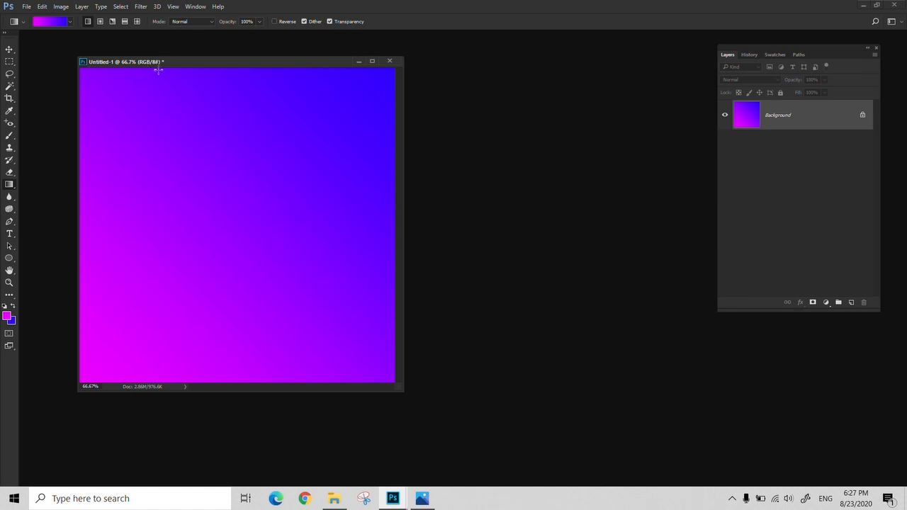
- Create a 10 x 10 cm CMYK Color document at 100 pixels per centimeter and place it beside the RGB document
click(26, 6)
click(419, 92)
key(ctrl+n)
click(620, 284)
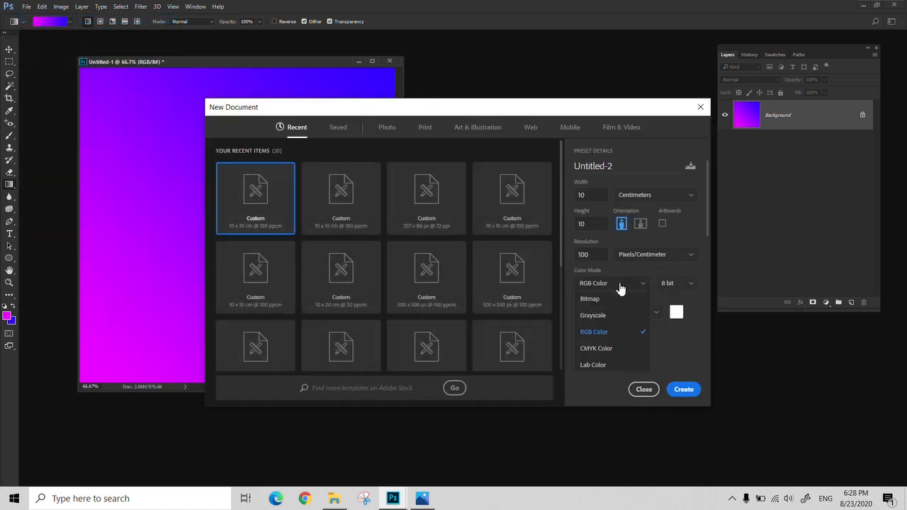
click(603, 349)
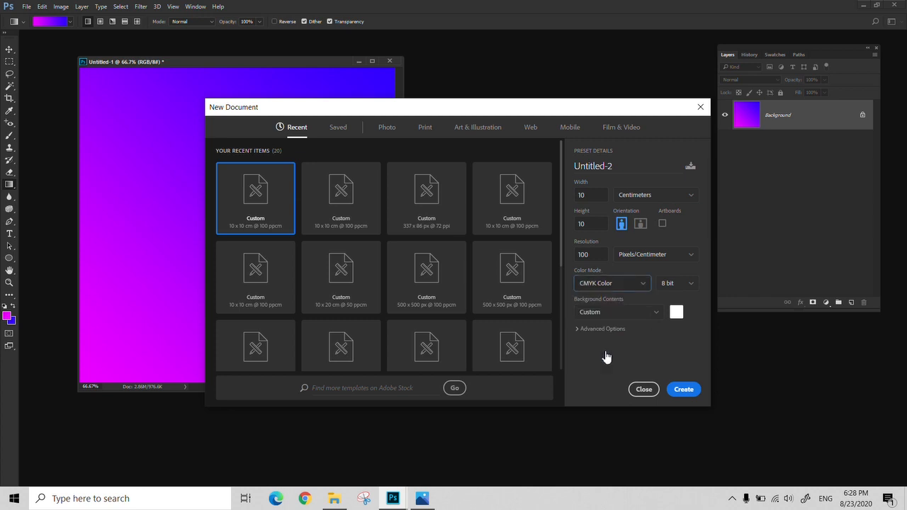
click(684, 391)
drag(203, 50, 550, 86)
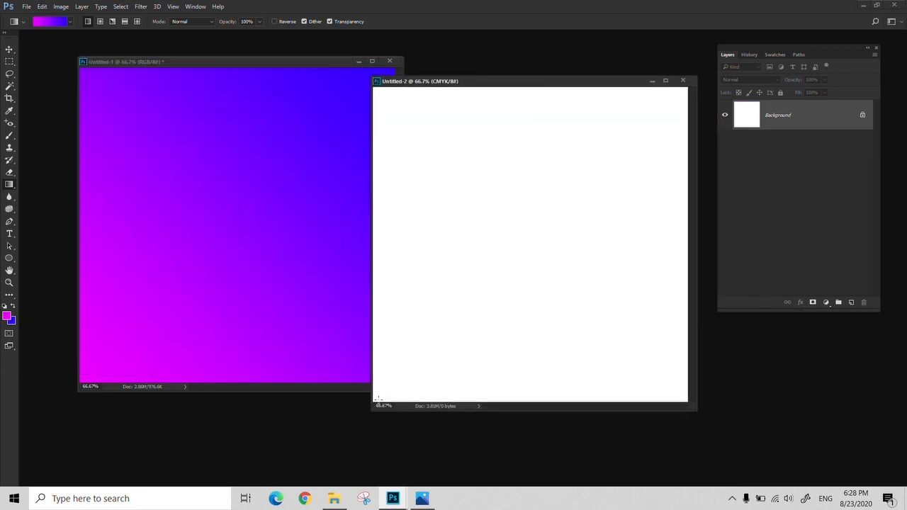
- Fill the CMYK document with the same diagonal gradient and align both document windows side by side for comparison
drag(461, 334, 688, 89)
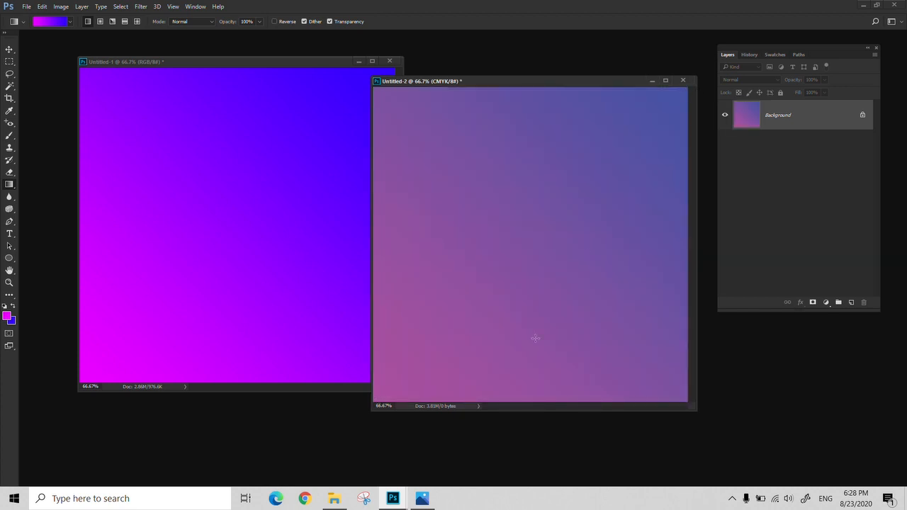
mouse_move(539, 84)
mouse_down()
mouse_move(567, 93)
mouse_move(533, 88)
mouse_up()
drag(221, 68, 175, 54)
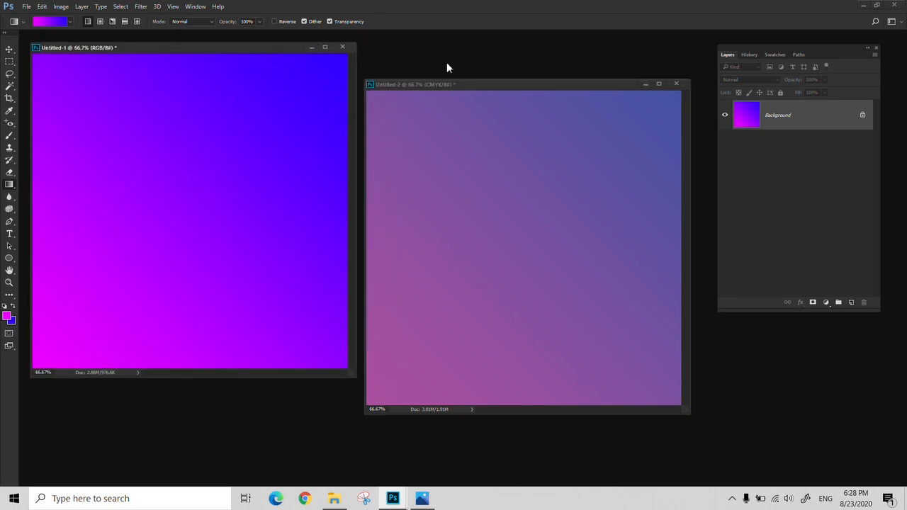
drag(467, 83, 467, 48)
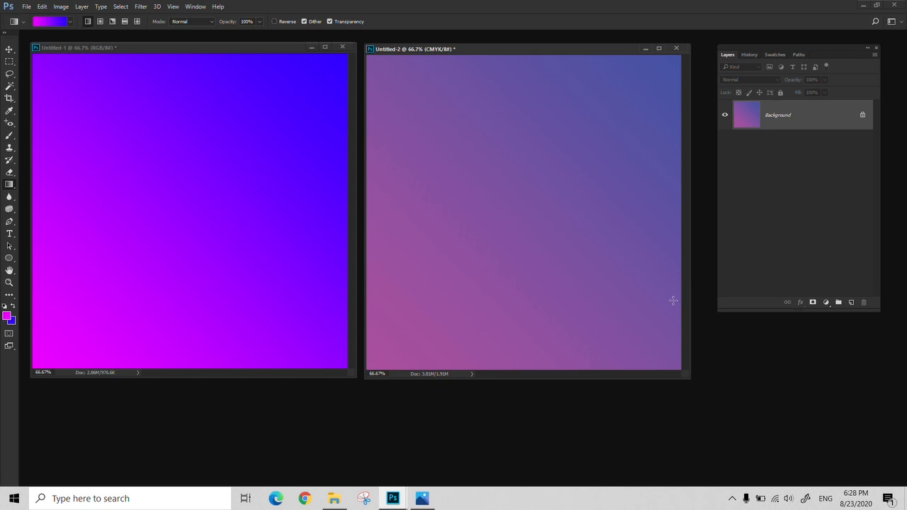
click(31, 7)
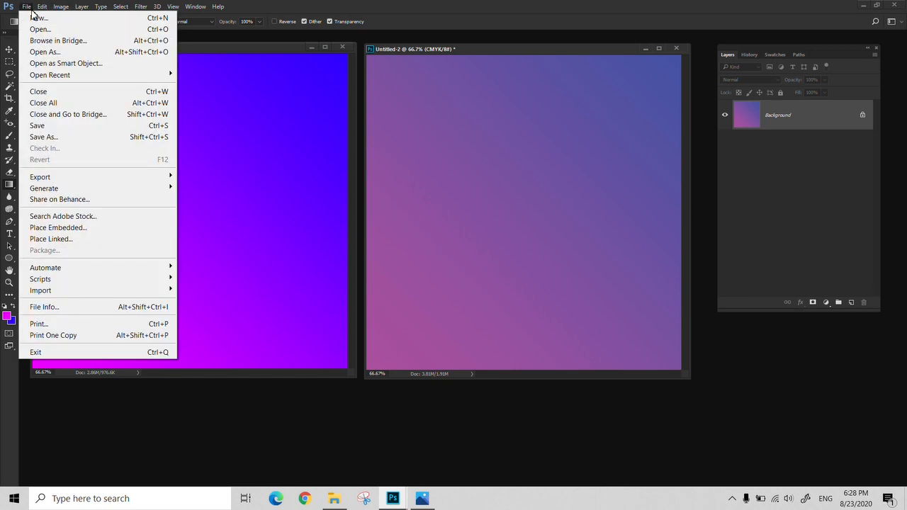
mouse_move(82, 6)
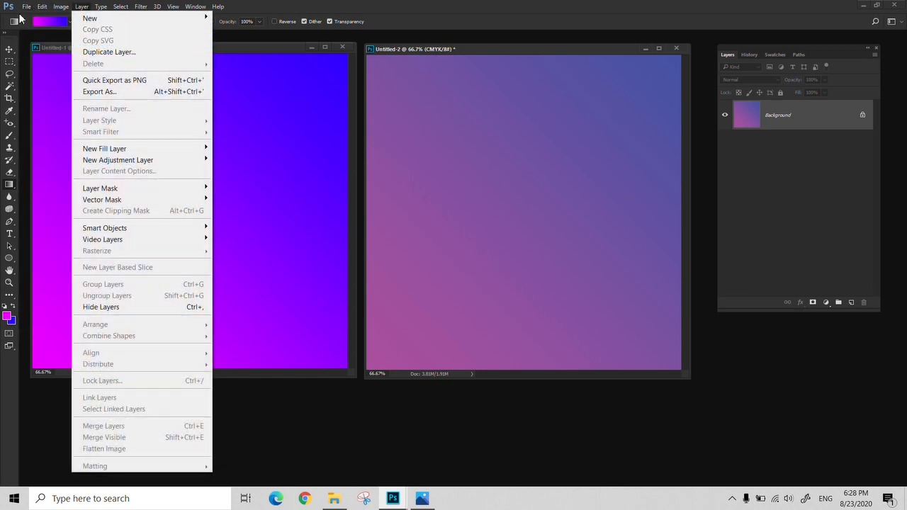
mouse_move(26, 6)
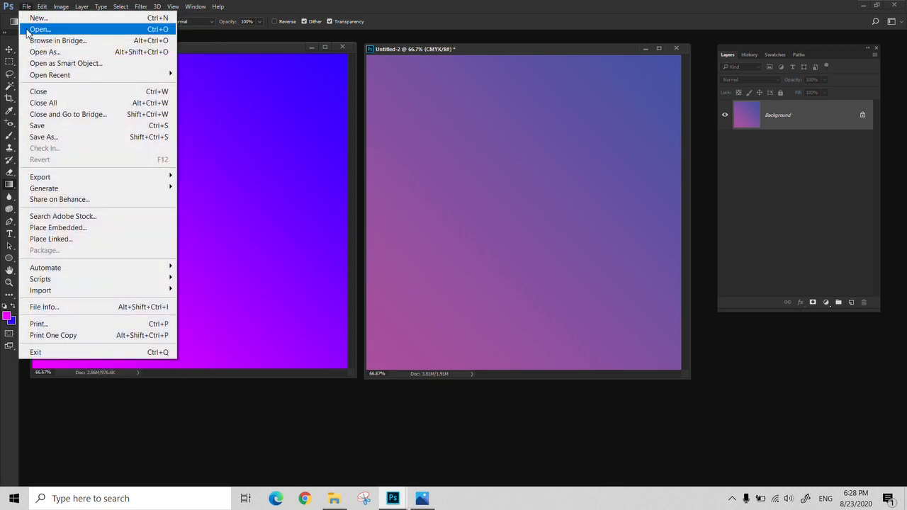
click(486, 45)
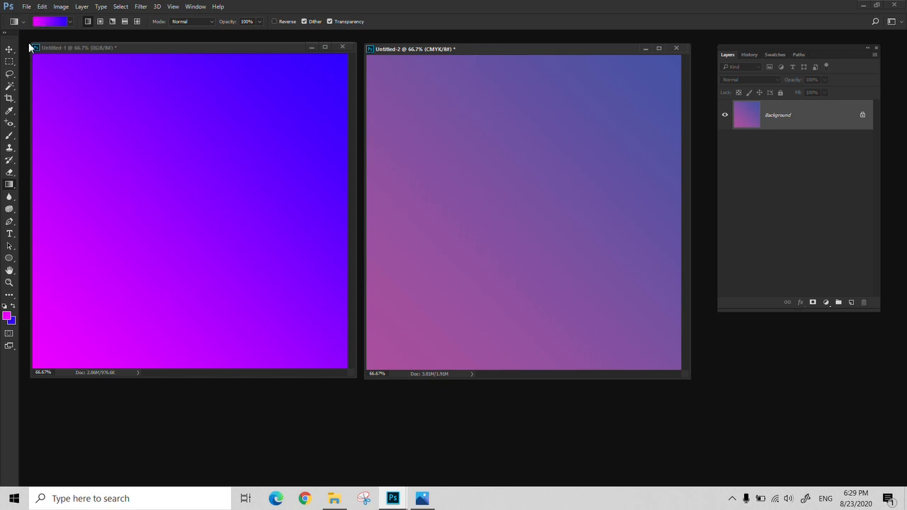
- Look through the color mode options for a new document and leave without creating one
click(26, 7)
click(32, 24)
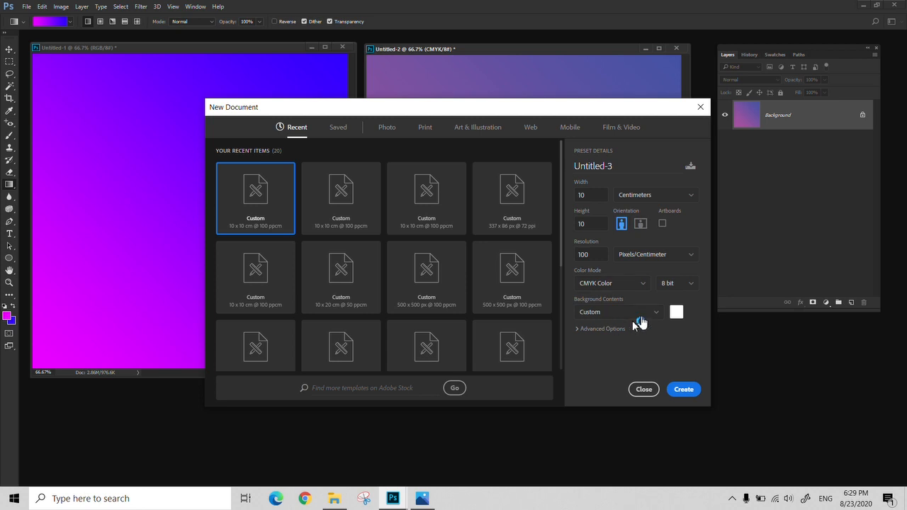
click(640, 319)
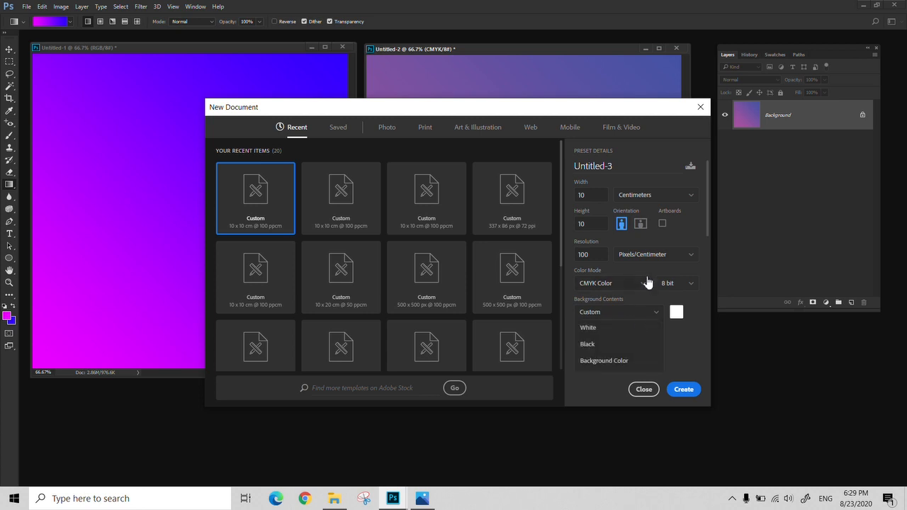
click(633, 287)
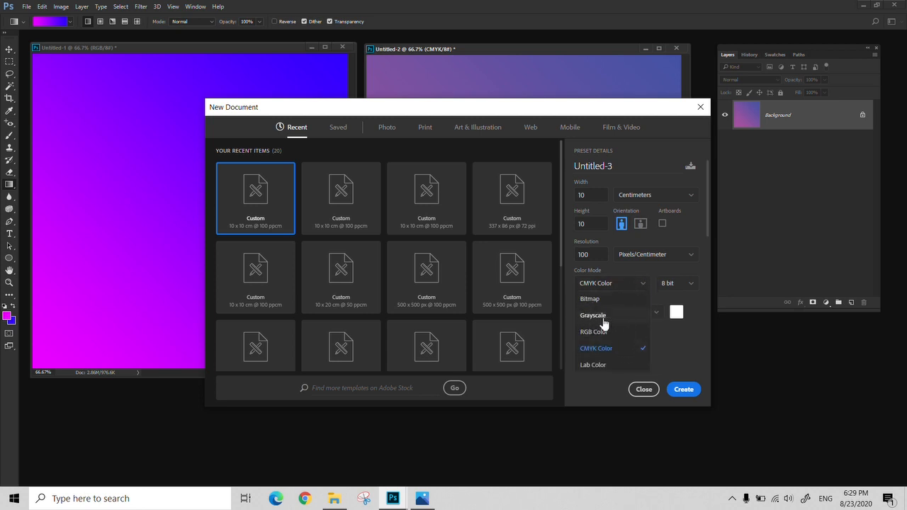
click(694, 108)
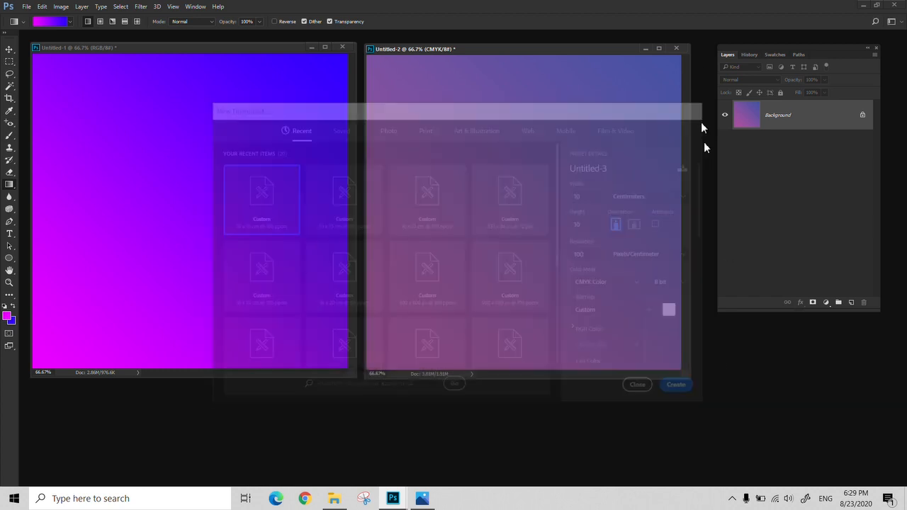
key(ctrl+o)
click(357, 113)
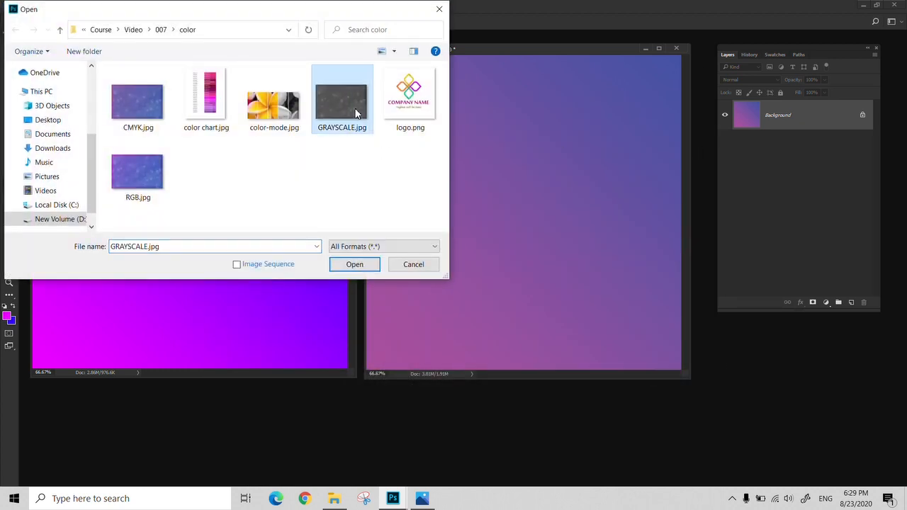
click(404, 265)
- Create a 10 x 10 cm Grayscale document at 100 pixels per centimeter and place it in front of the other two
click(25, 7)
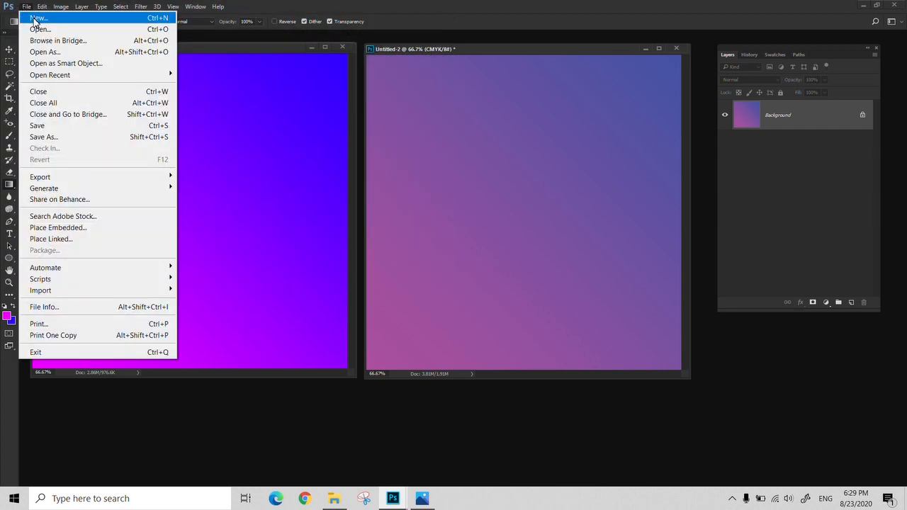
click(32, 18)
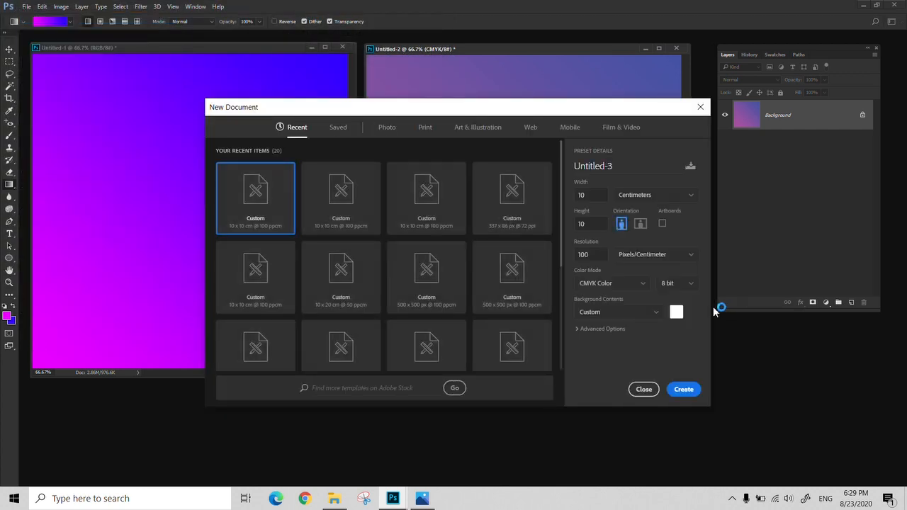
click(642, 286)
click(607, 319)
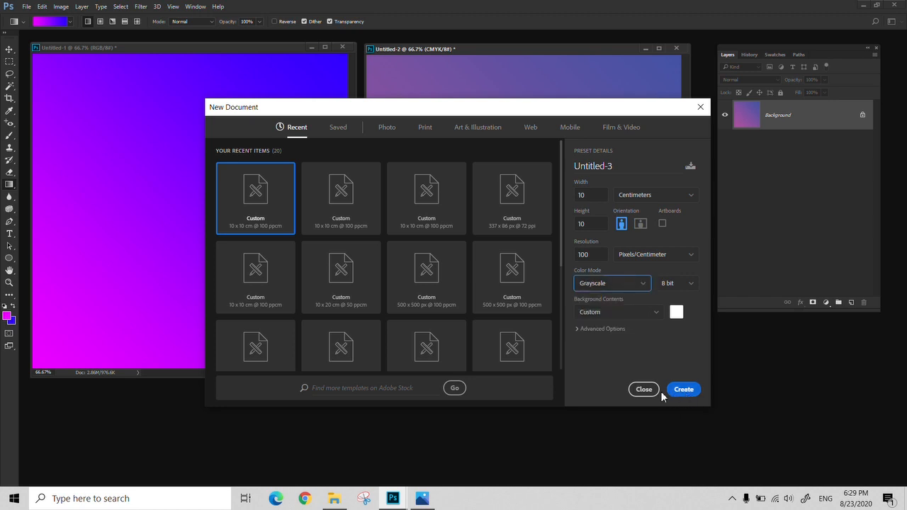
click(682, 395)
drag(249, 59, 410, 137)
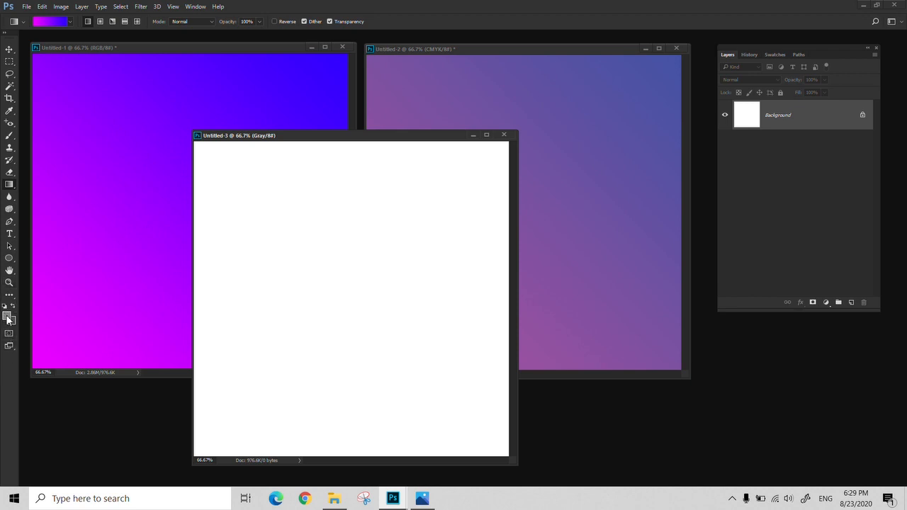
- Bring the RGB document forward for comparison, return to the Grayscale document and fill it with a diagonal gradient toward the upper-right corner
click(149, 48)
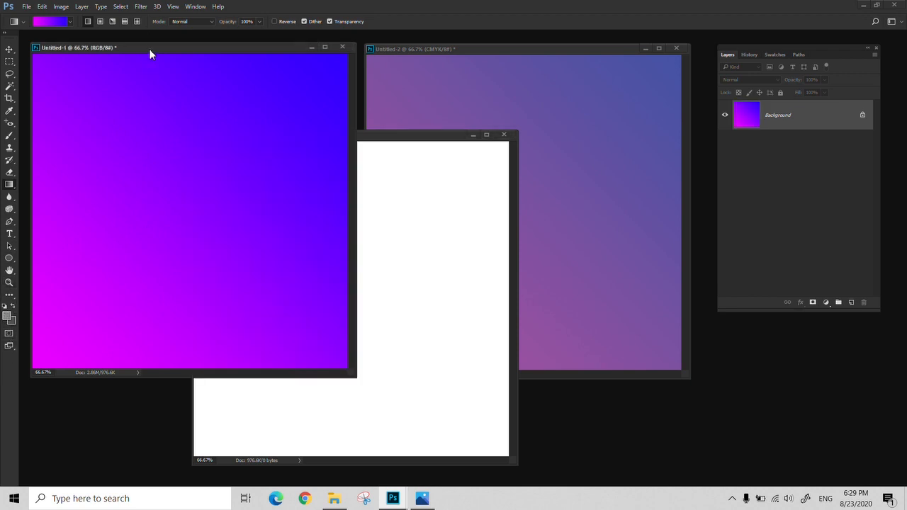
click(389, 140)
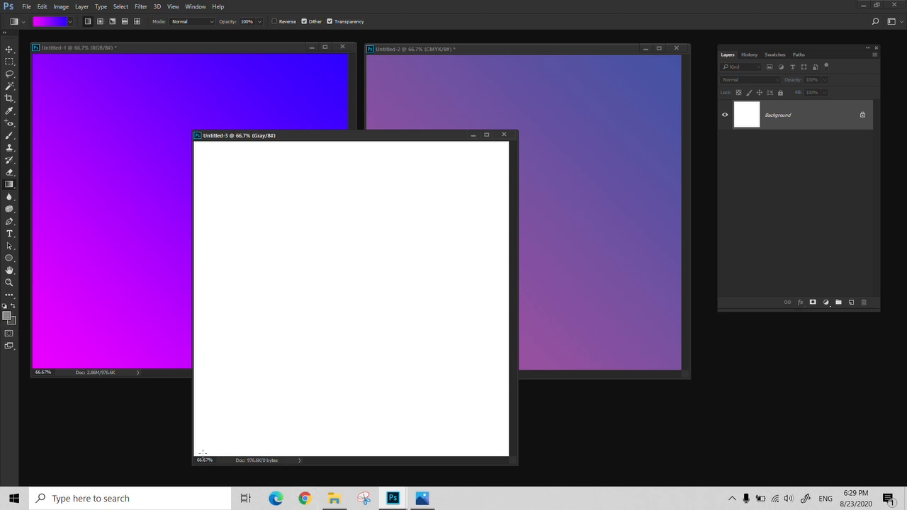
drag(202, 453, 507, 147)
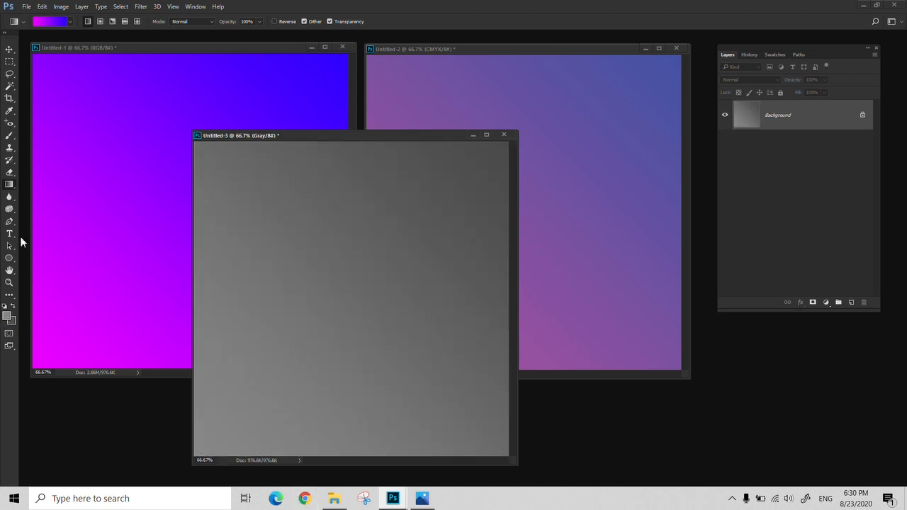
- Set the foreground color to yellow fcff00 and brush a short curved stroke in the upper part of the Grayscale document
click(8, 315)
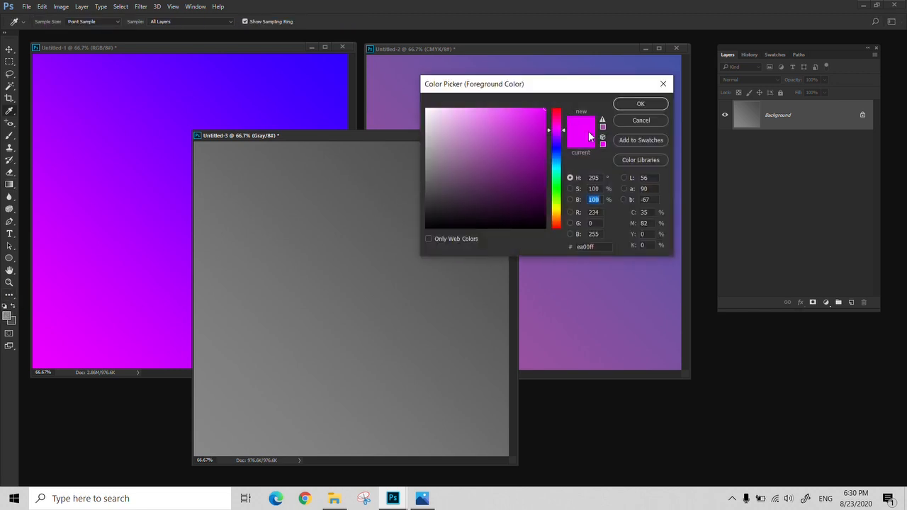
drag(566, 128, 569, 208)
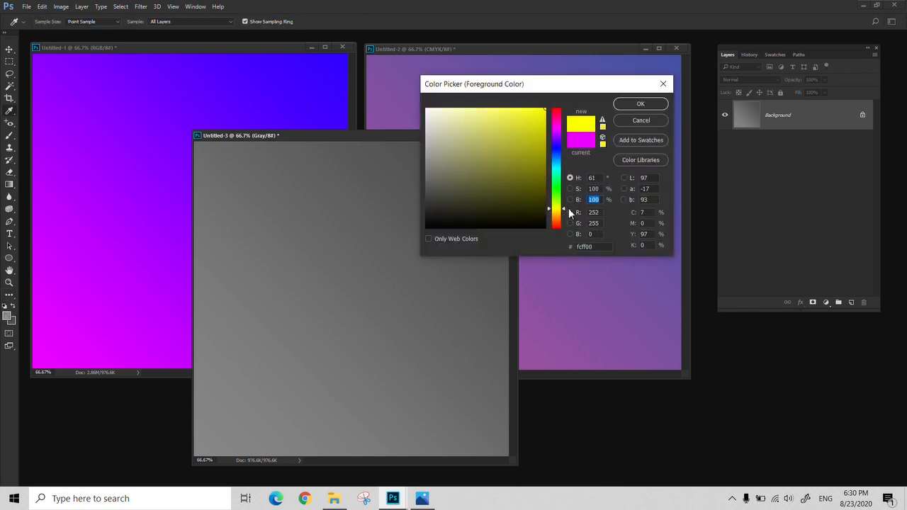
click(650, 105)
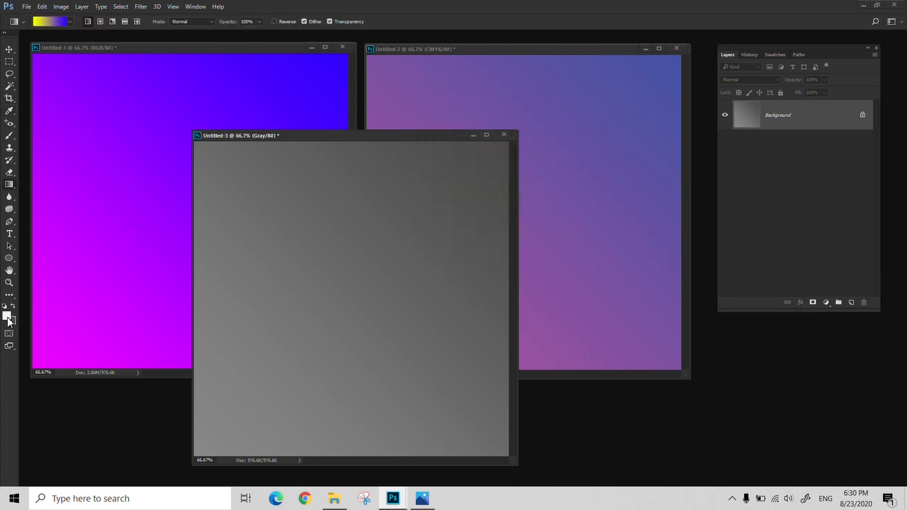
key(b)
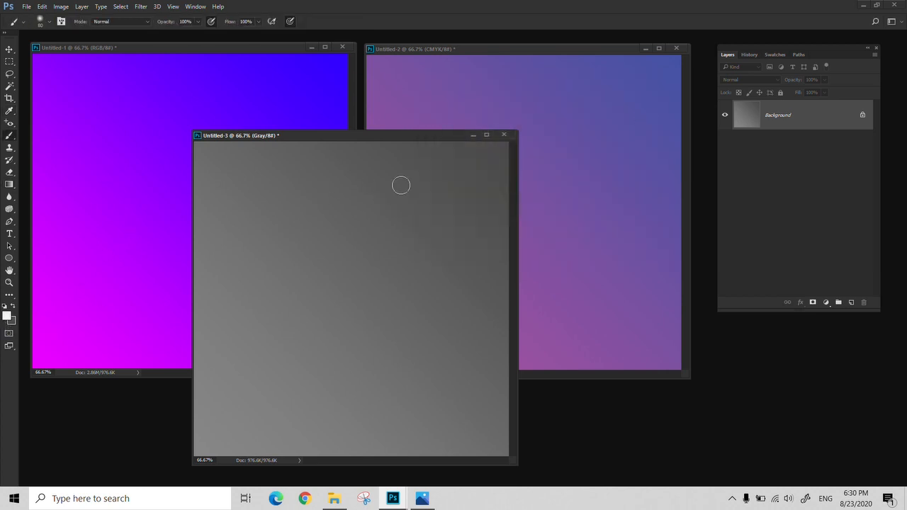
drag(401, 186, 353, 232)
- Set the foreground color to blue 443ec7 and brush three diagonal strokes below the first one on the Grayscale document
click(8, 315)
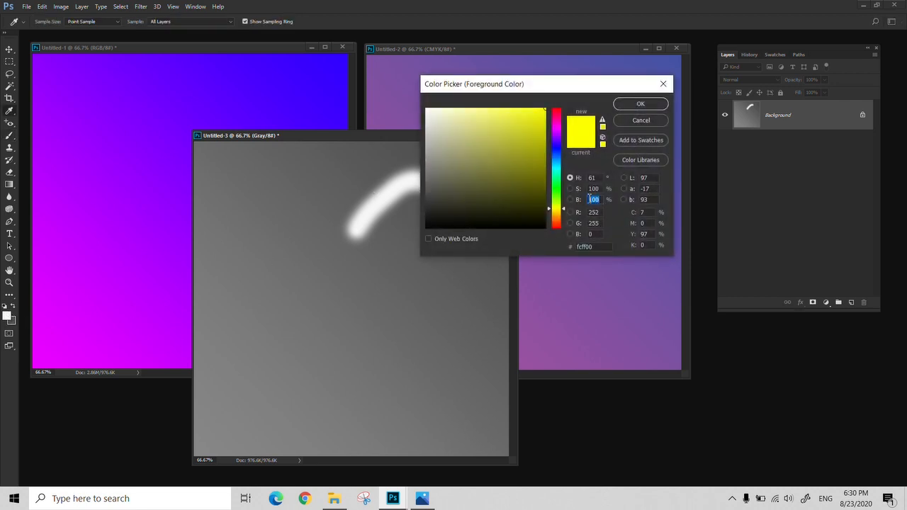
drag(557, 208, 556, 147)
click(465, 158)
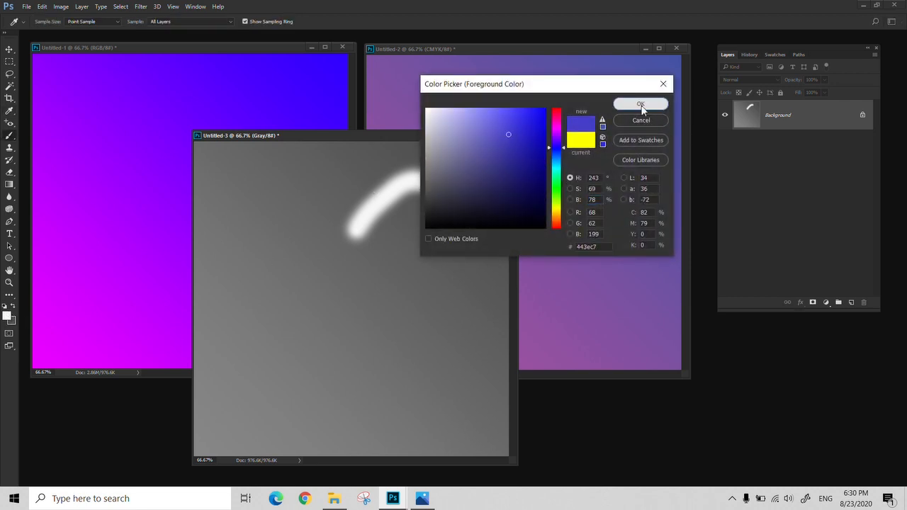
click(641, 104)
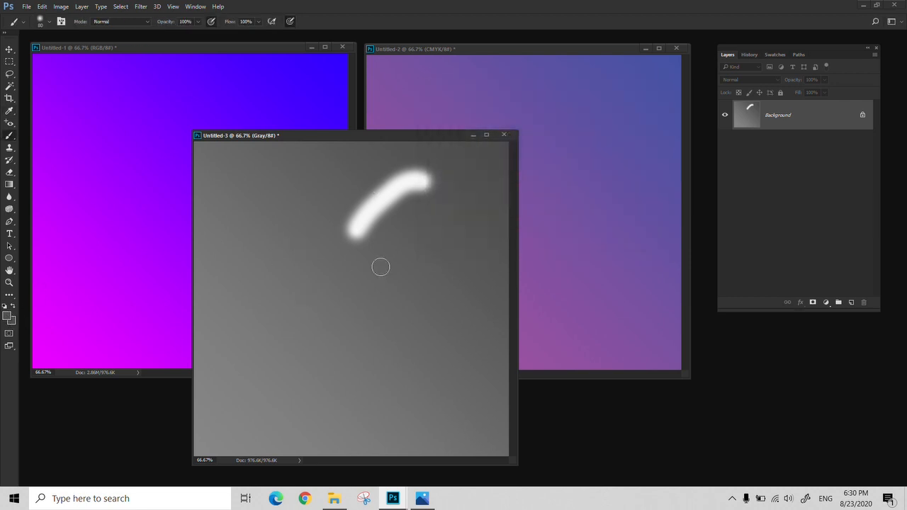
drag(381, 263, 315, 306)
drag(309, 340, 370, 283)
mouse_move(287, 400)
mouse_down()
mouse_move(339, 361)
mouse_move(405, 271)
mouse_up()
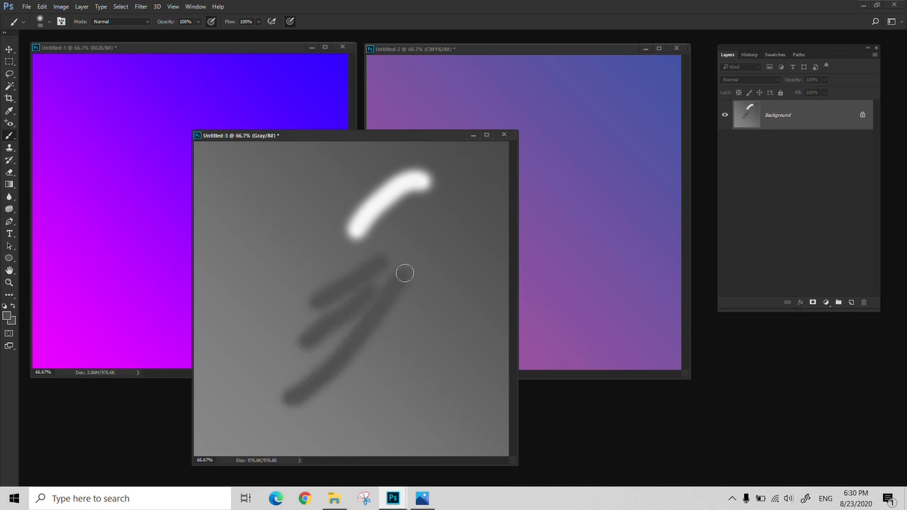
- Close the Grayscale, CMYK and RGB gradient documents without saving them
click(505, 136)
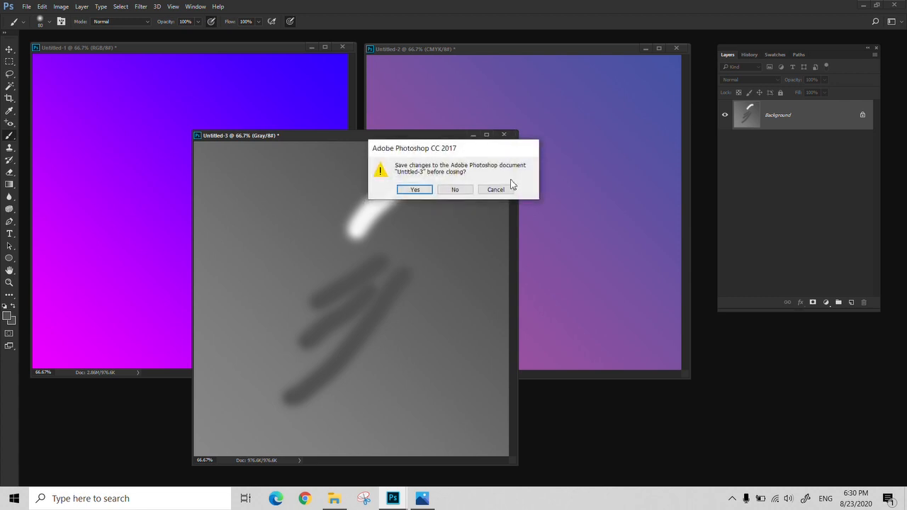
click(457, 191)
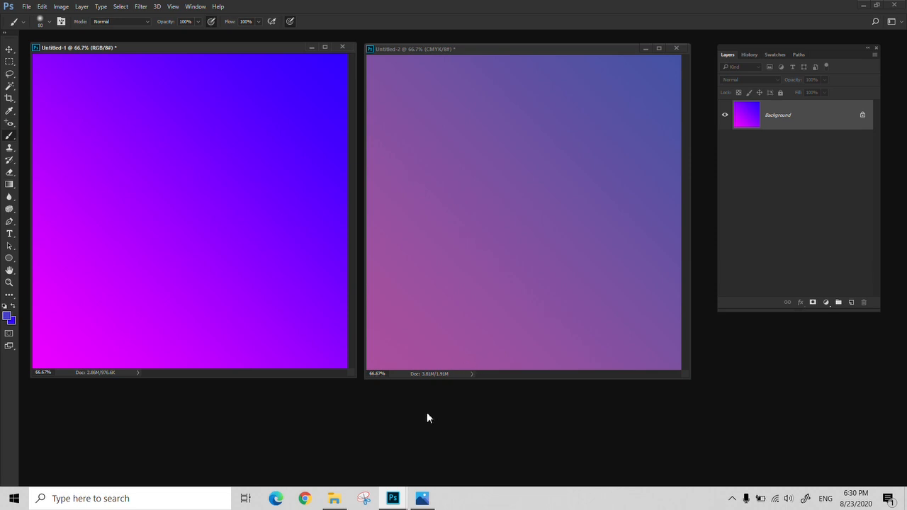
click(677, 48)
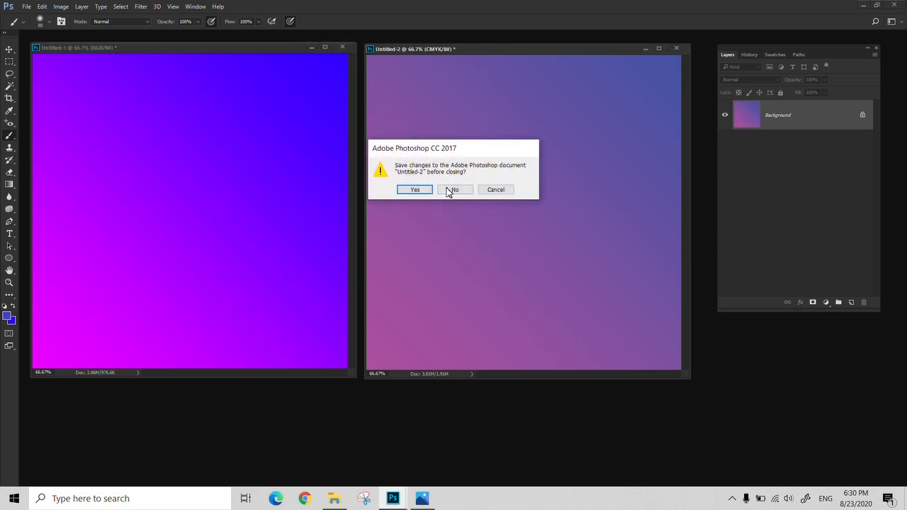
click(456, 190)
click(343, 46)
click(456, 189)
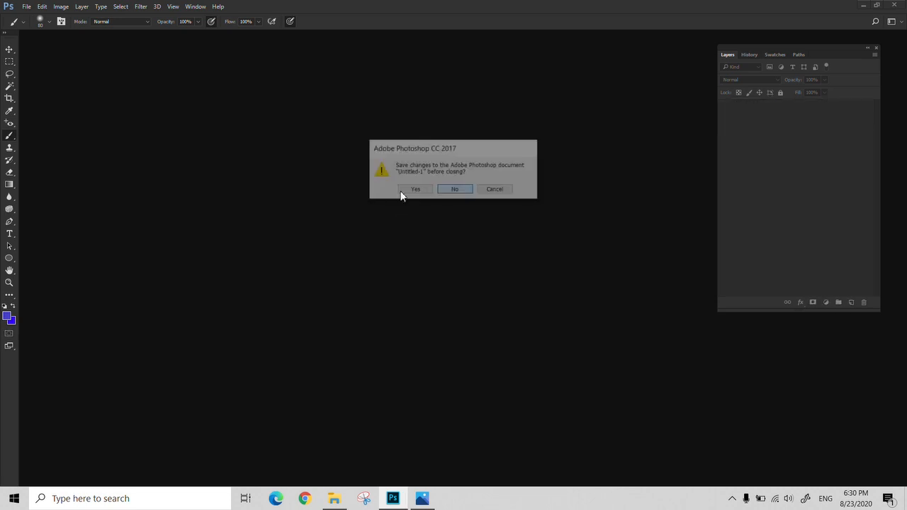
- Open the sample images CMYK.jpg, RGB.jpg and GRAYSCALE.jpg together from the color folder
key(ctrl+o)
click(142, 104)
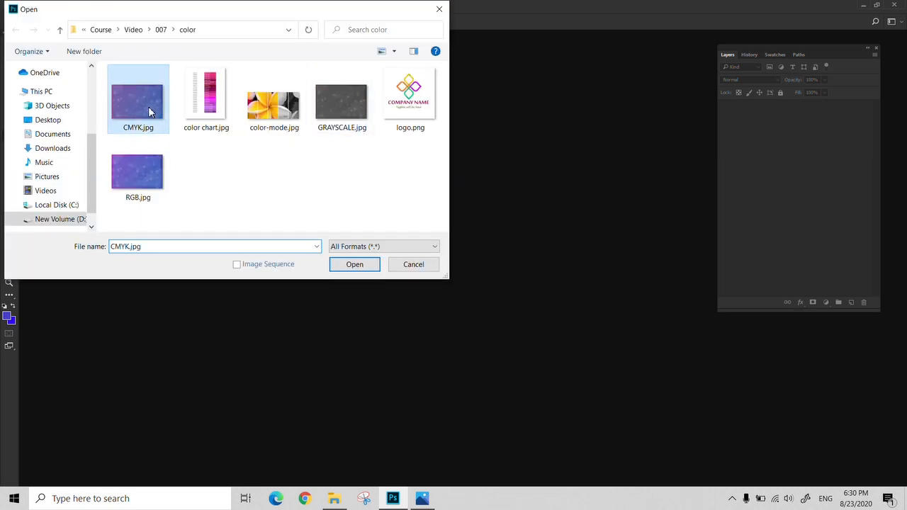
ctrl+click(145, 186)
ctrl+click(343, 103)
click(359, 264)
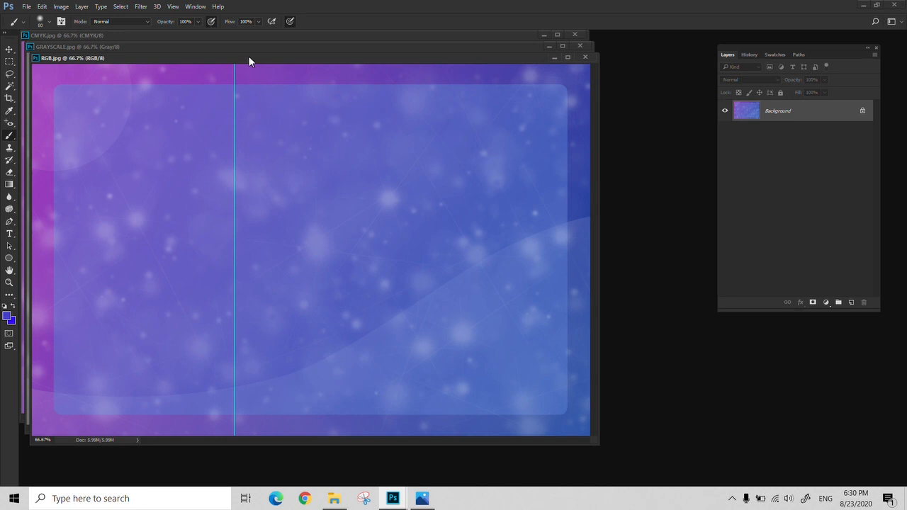
- Spread out the three image windows and switch between them to compare their CMYK, RGB and grayscale colors
drag(249, 62, 389, 61)
drag(211, 48, 314, 132)
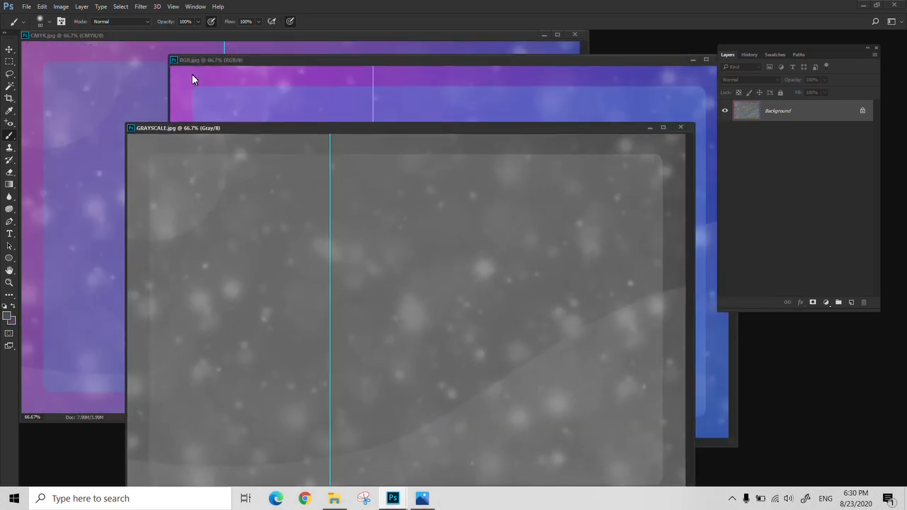
click(100, 90)
click(600, 88)
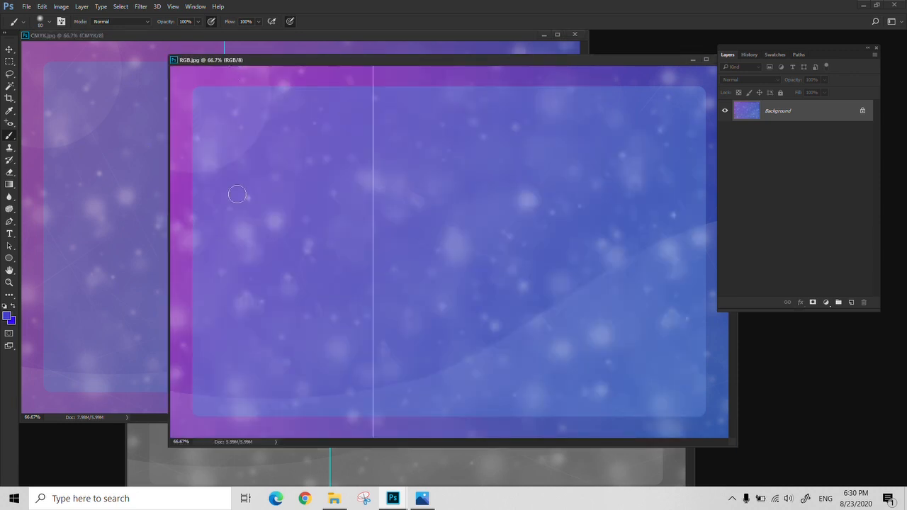
click(379, 466)
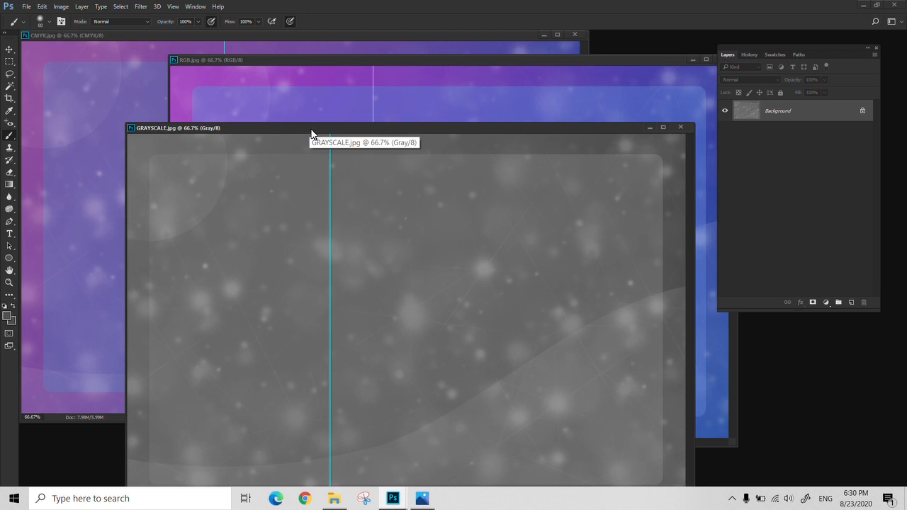
- Bring the RGB image forward and close all the sample images
drag(652, 64, 609, 75)
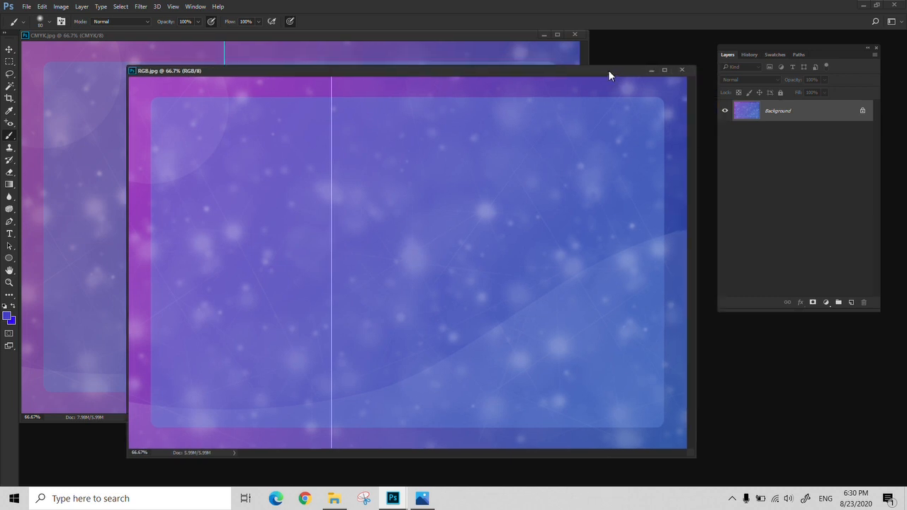
click(683, 73)
click(575, 35)
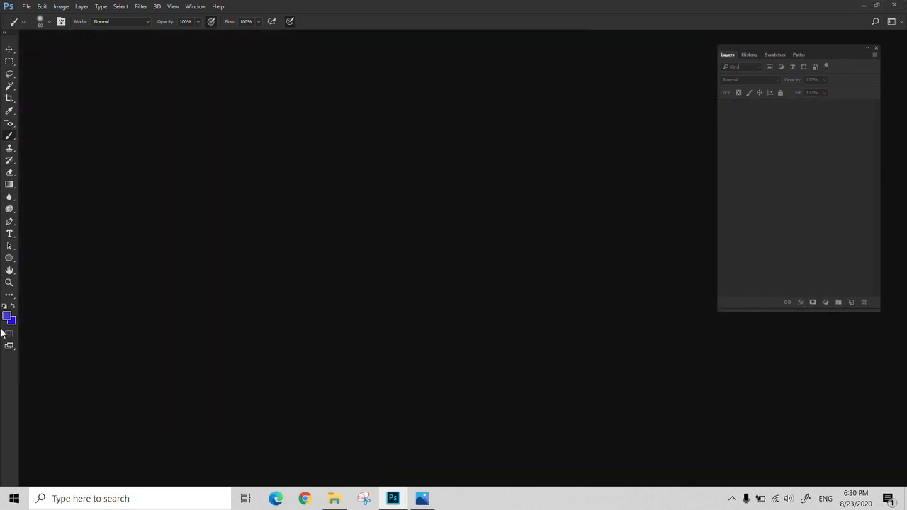
- Set the foreground color to green 2cde6f
click(9, 317)
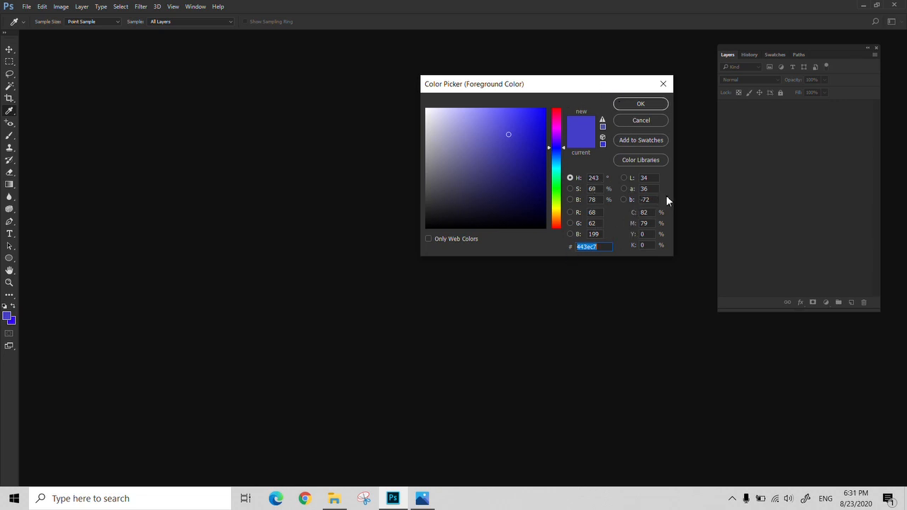
click(555, 181)
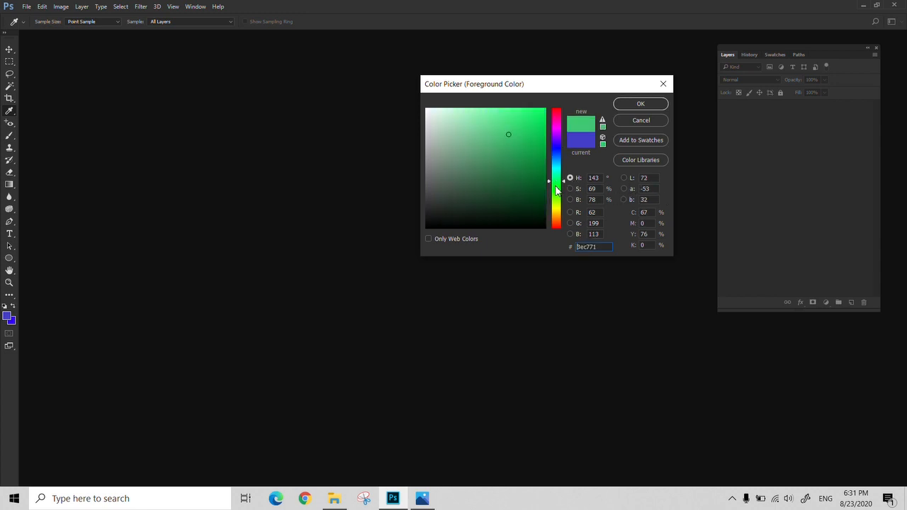
click(523, 124)
click(638, 104)
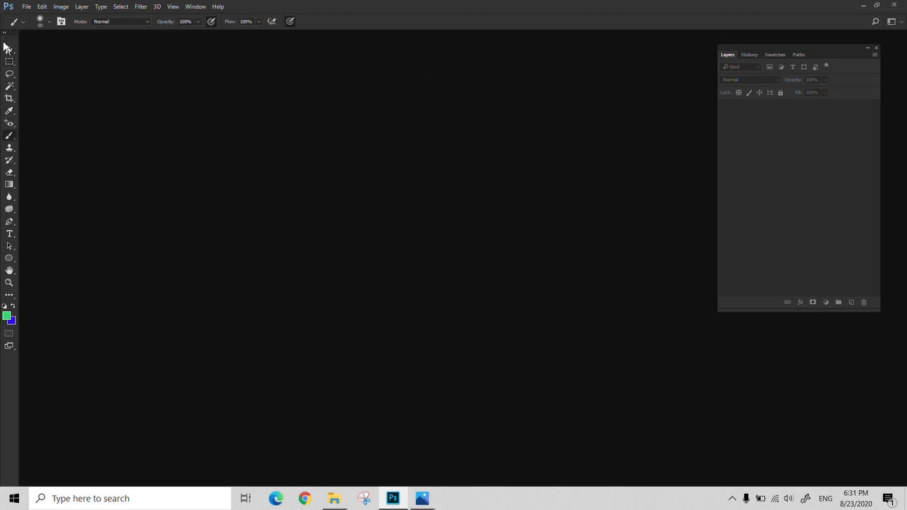
- Create a 10 x 10 cm RGB Color document at 100 pixels per centimeter
click(27, 8)
click(31, 17)
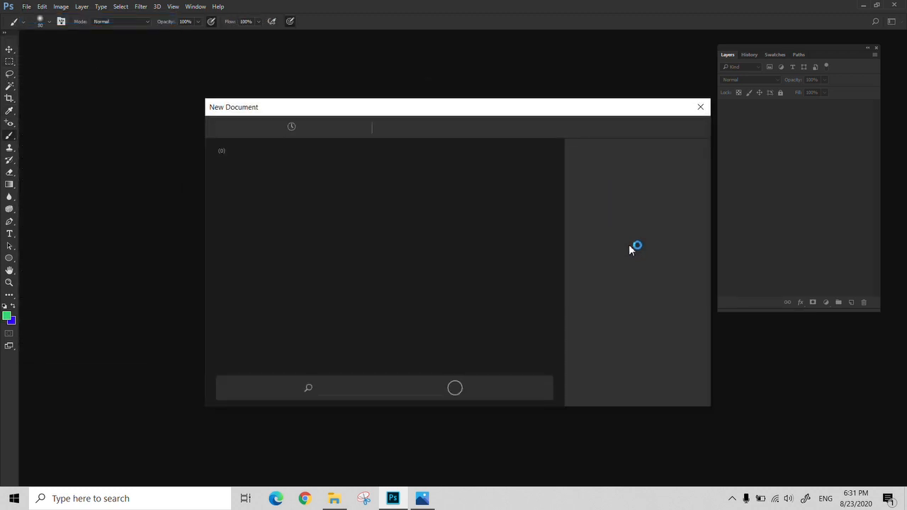
click(618, 286)
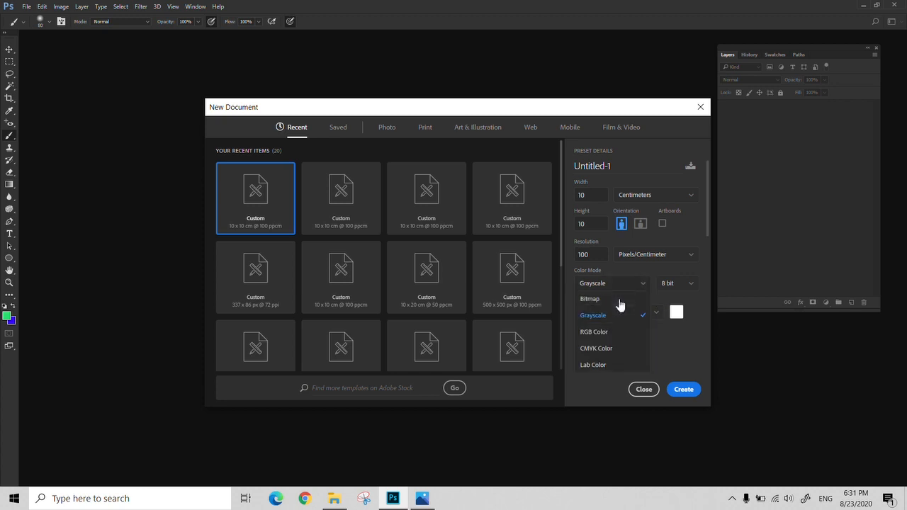
click(608, 333)
click(682, 390)
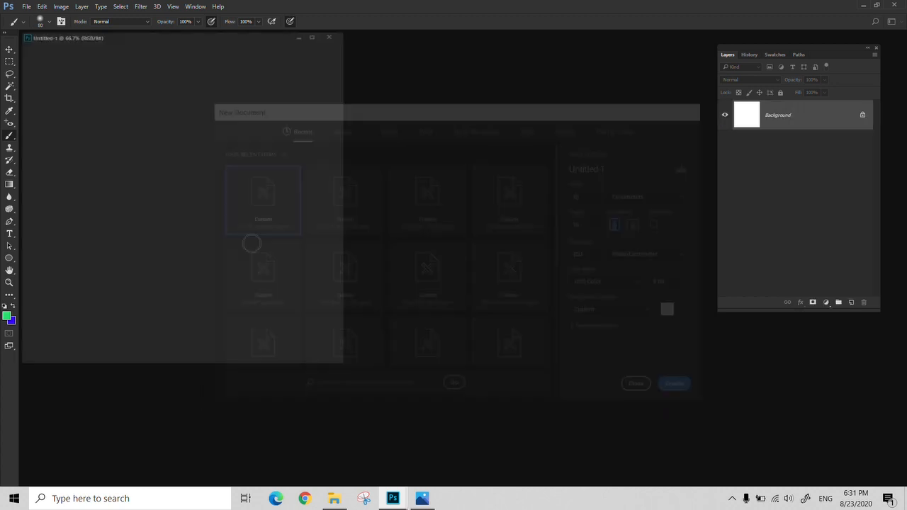
- Fill the new document with the green foreground color using the Paint Bucket and move its window toward the middle of the workspace
key(g)
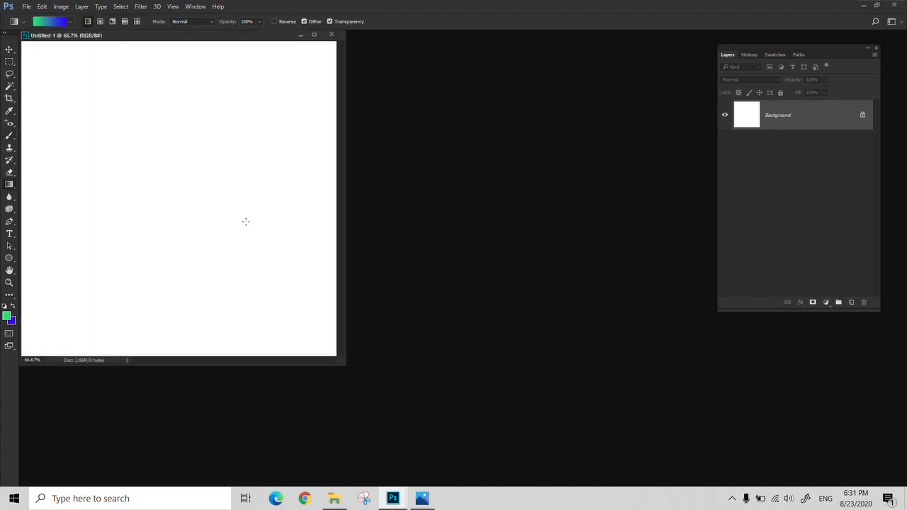
key(shift+g)
click(245, 222)
drag(228, 36, 369, 71)
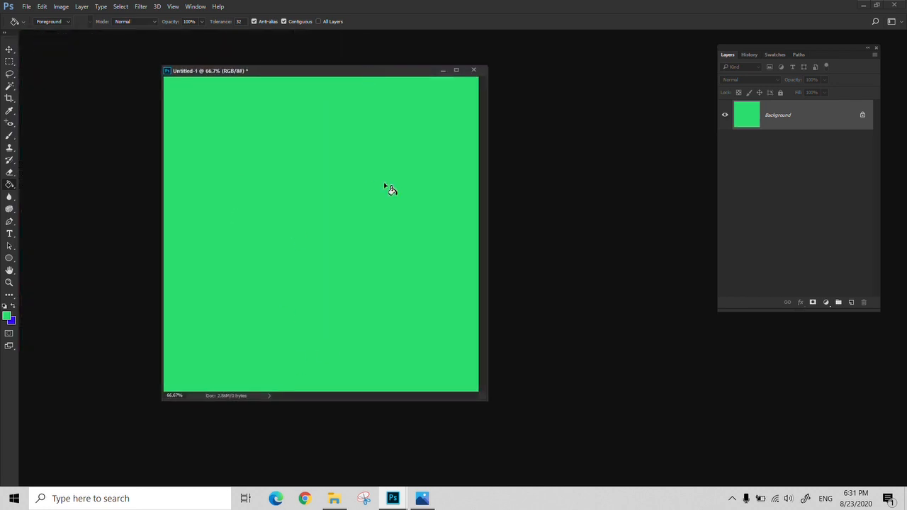
- Copy the green foreground color's hex code 2cde6f and leave the color picker without applying a new color
click(7, 316)
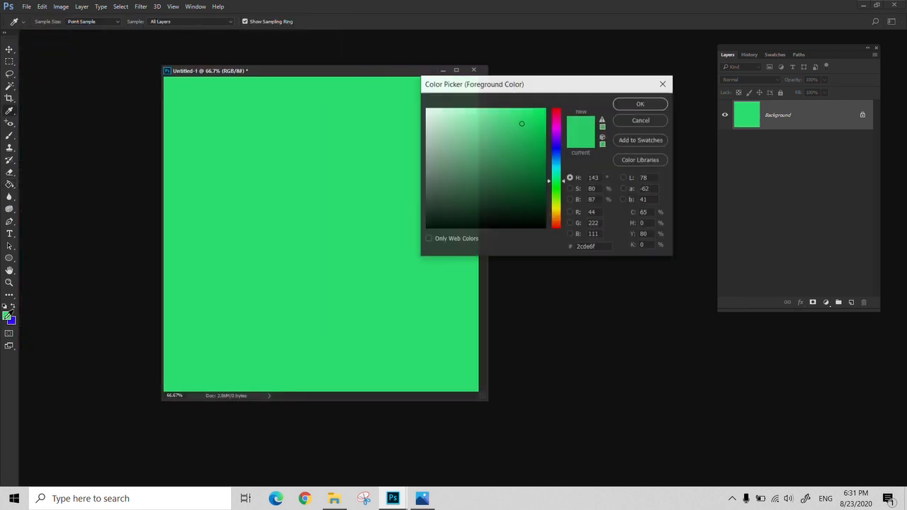
click(656, 121)
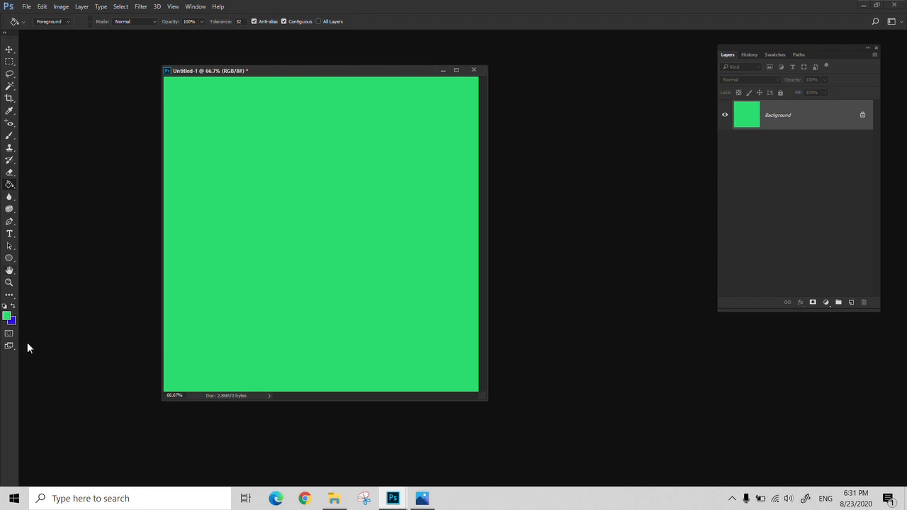
click(7, 316)
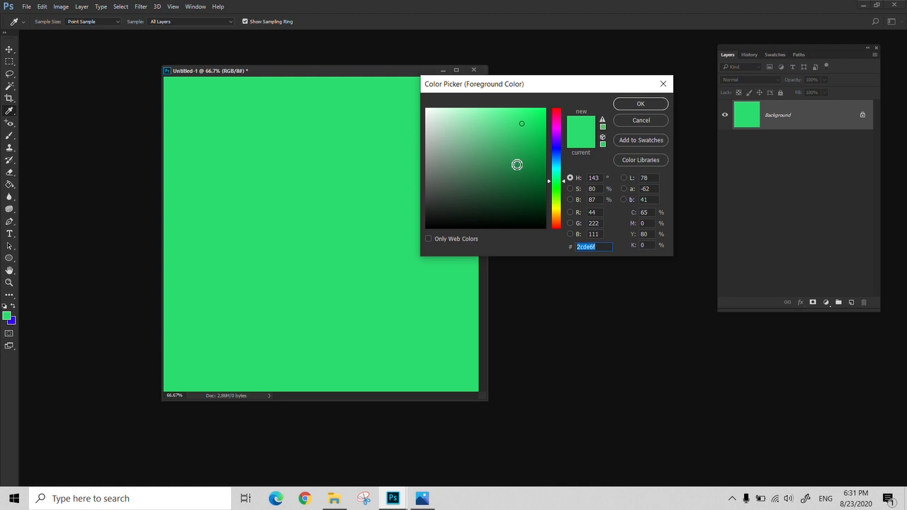
click(595, 251)
drag(597, 247, 579, 250)
click(605, 247)
drag(604, 247, 577, 249)
key(ctrl+x)
key(ctrl+v)
drag(604, 248, 557, 246)
key(ctrl+x)
click(640, 120)
key(g)
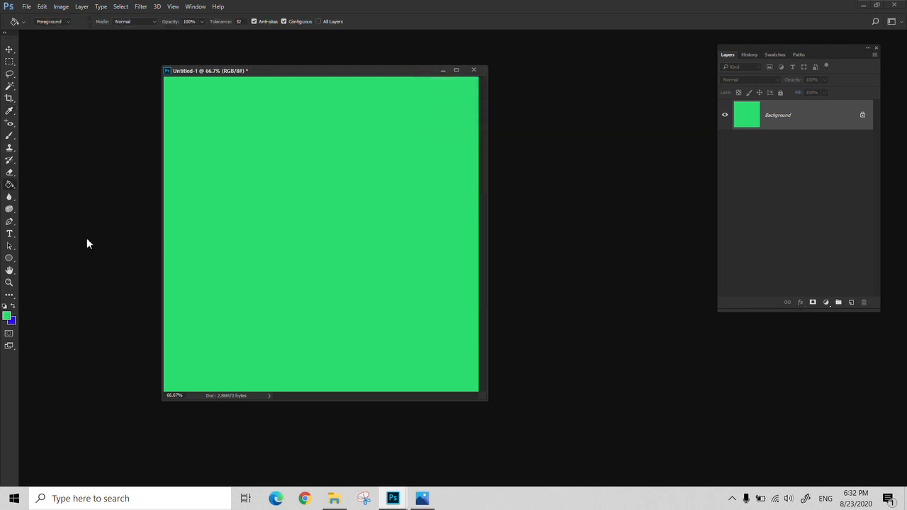
- Set the foreground color to blue 3e55dd
click(7, 316)
click(557, 152)
click(512, 124)
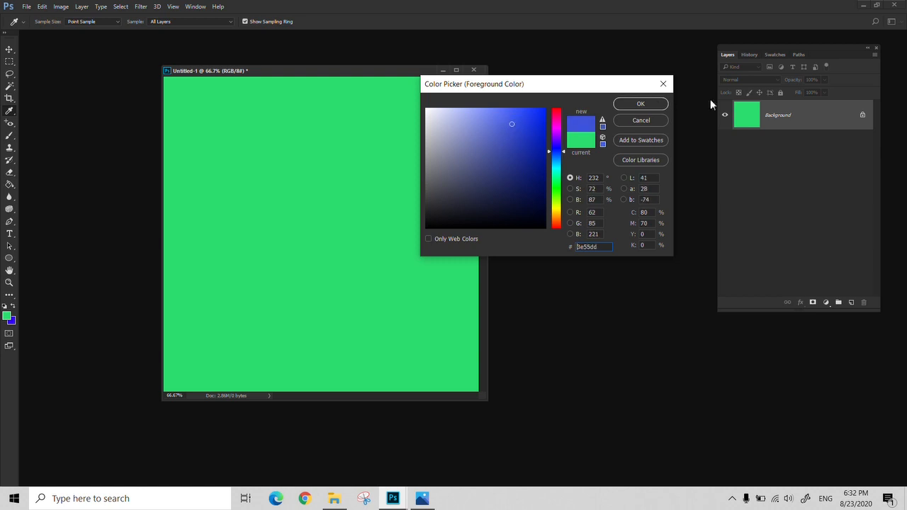
click(640, 104)
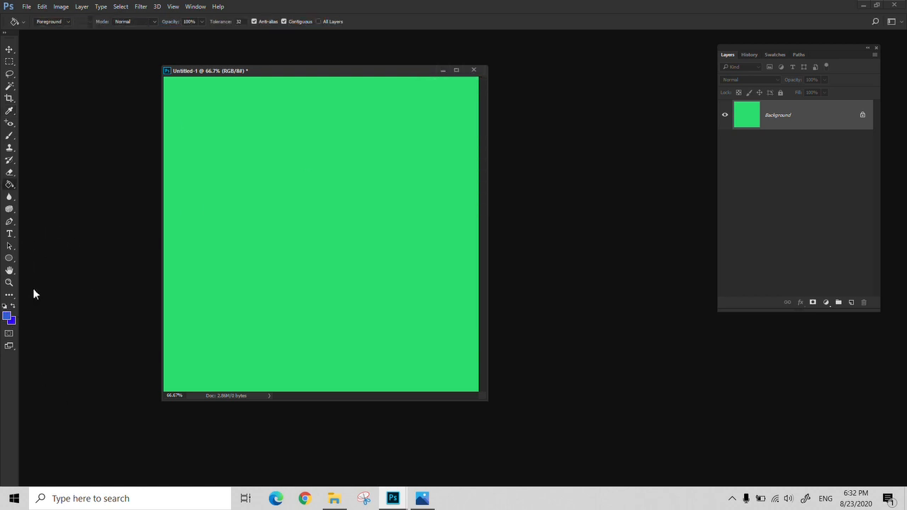
- Restore the green foreground color by pasting the copied hex code 2cde6f, and return to the Paint Bucket
click(8, 316)
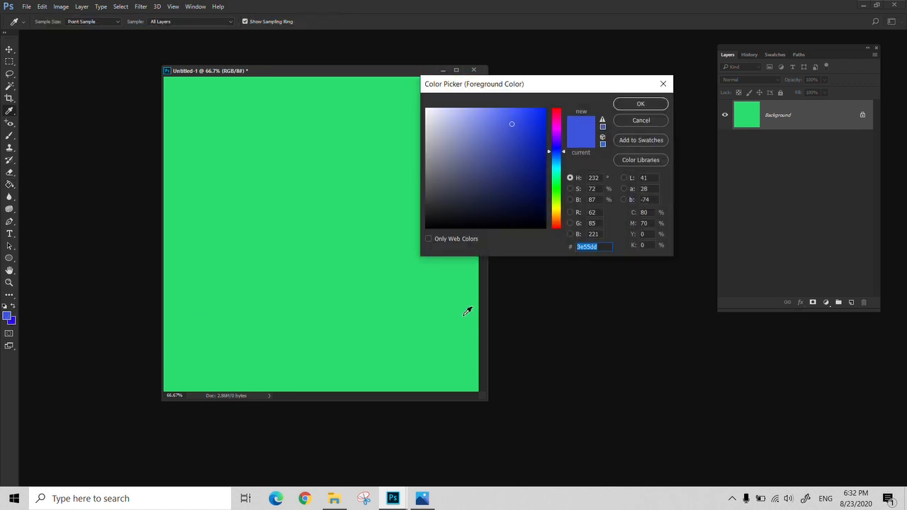
key(BackSpace)
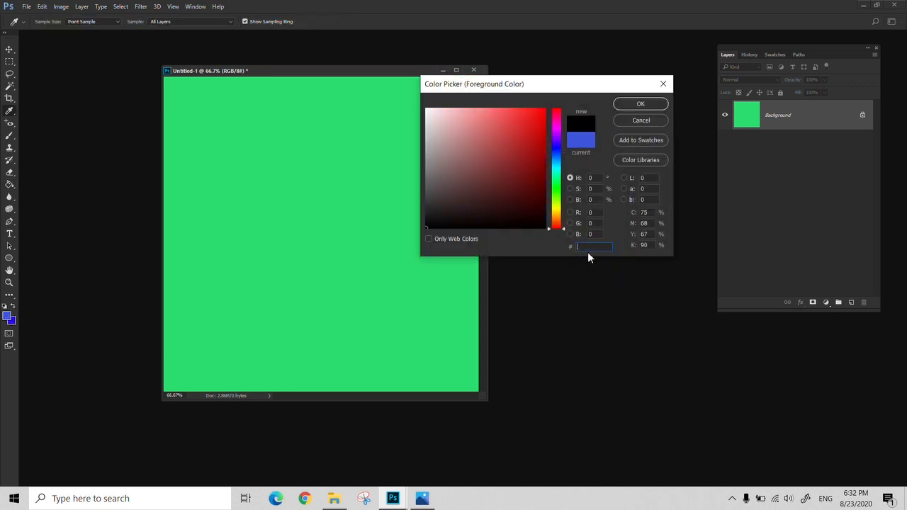
key(ctrl+v)
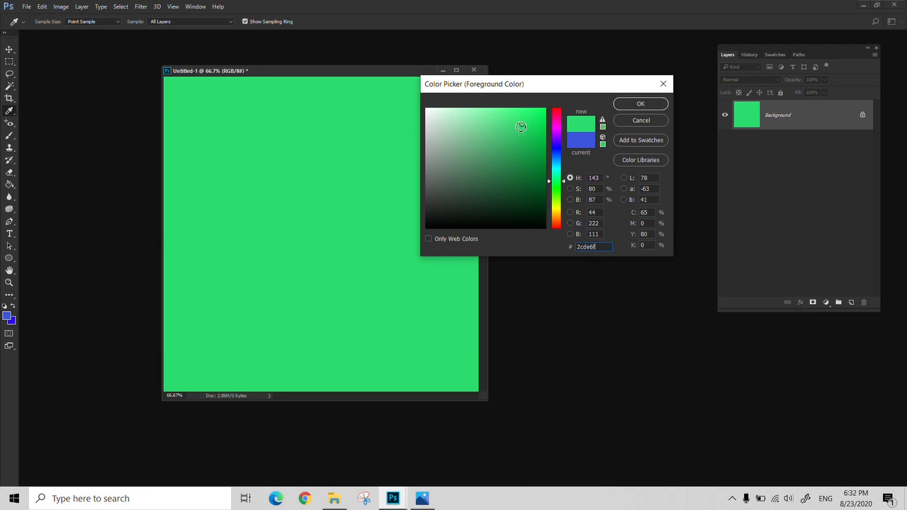
click(636, 102)
key(g)
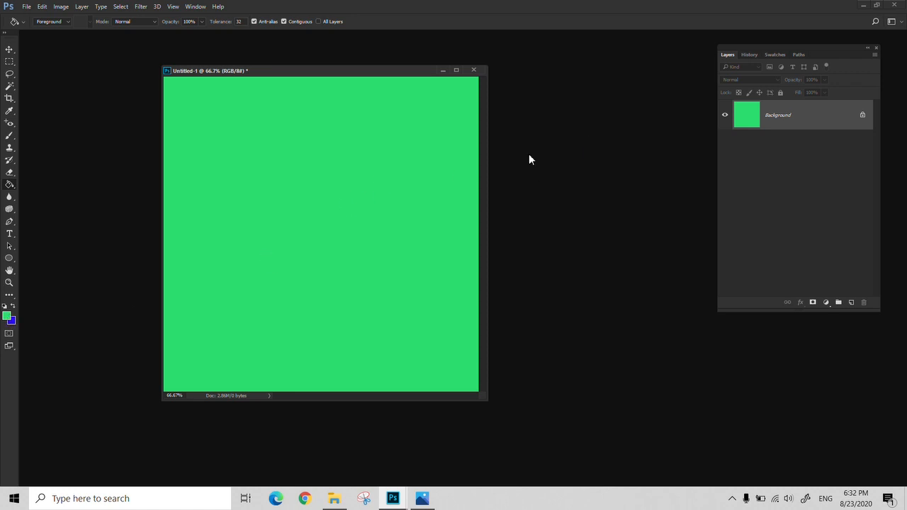
- Open color chart.jpg from the color folder and move the green document's window beside it
click(334, 498)
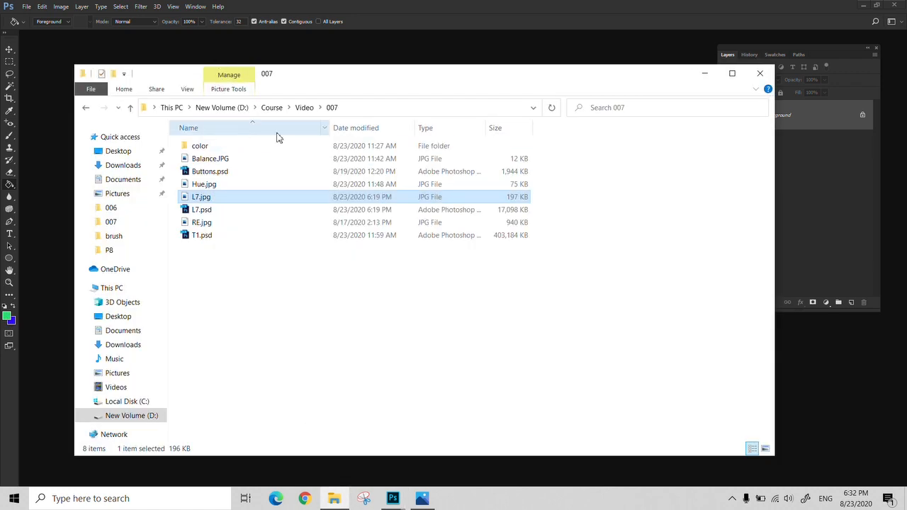
double_click(199, 146)
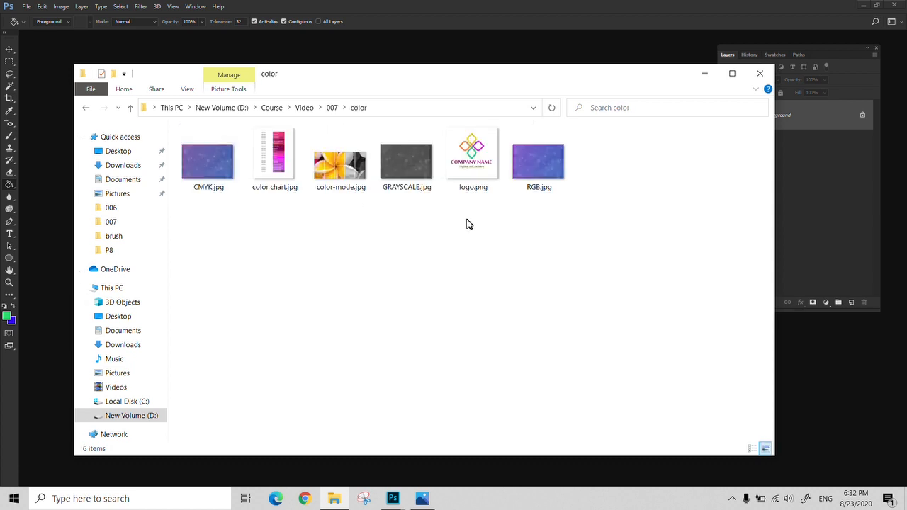
click(273, 168)
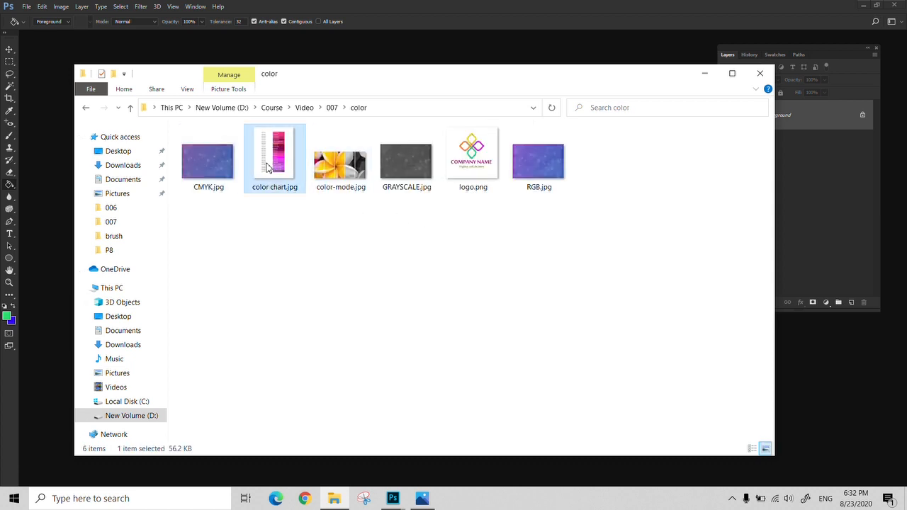
key(Return)
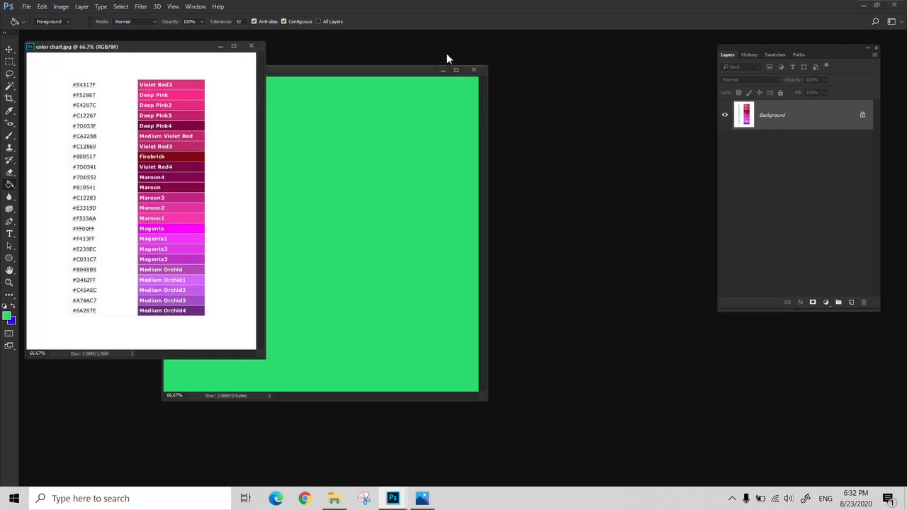
drag(318, 77, 453, 64)
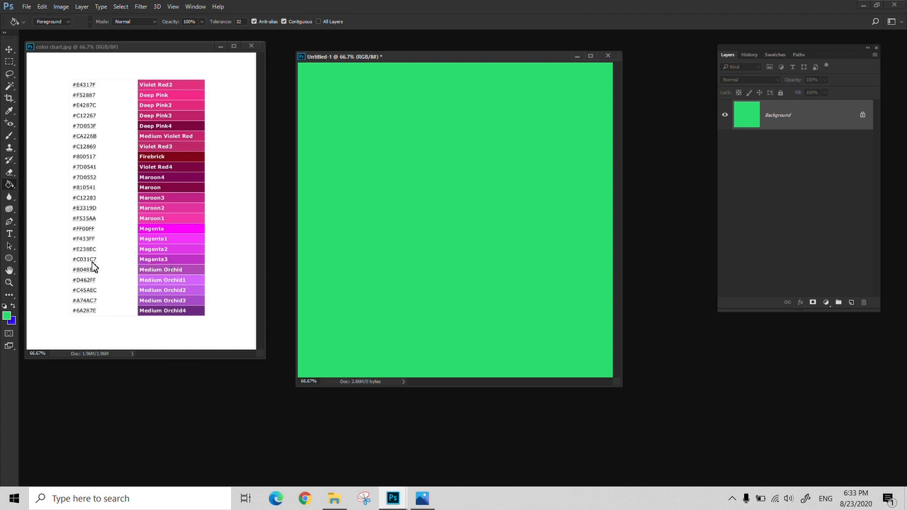
- Set the foreground color to the chart's Magenta3 by entering hex code c031c7
click(7, 317)
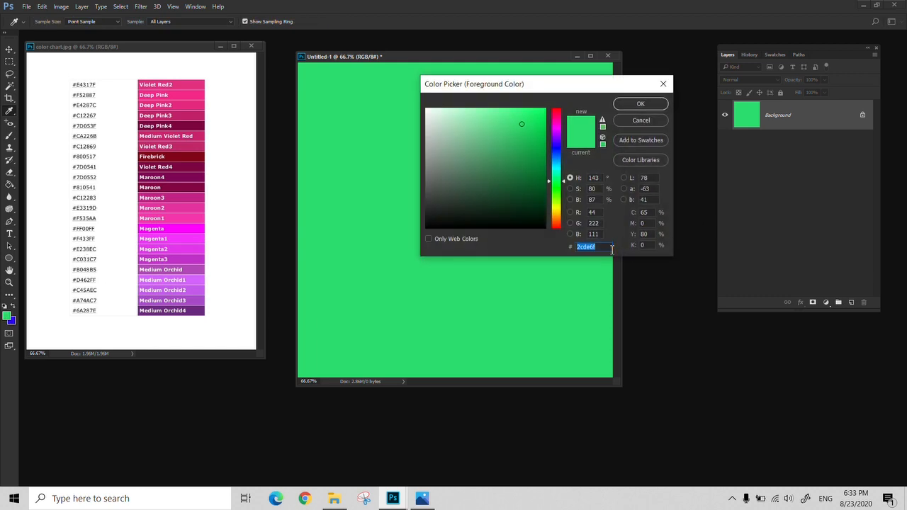
text(c0)
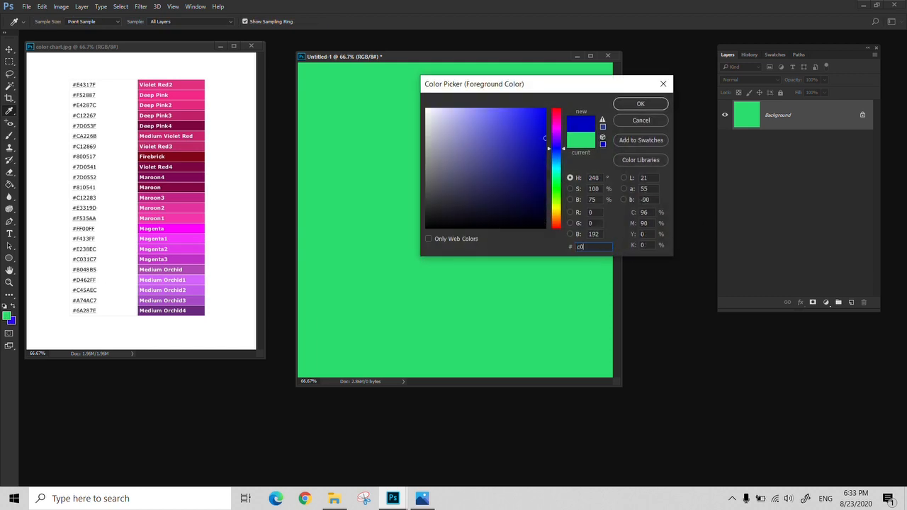
text(31)
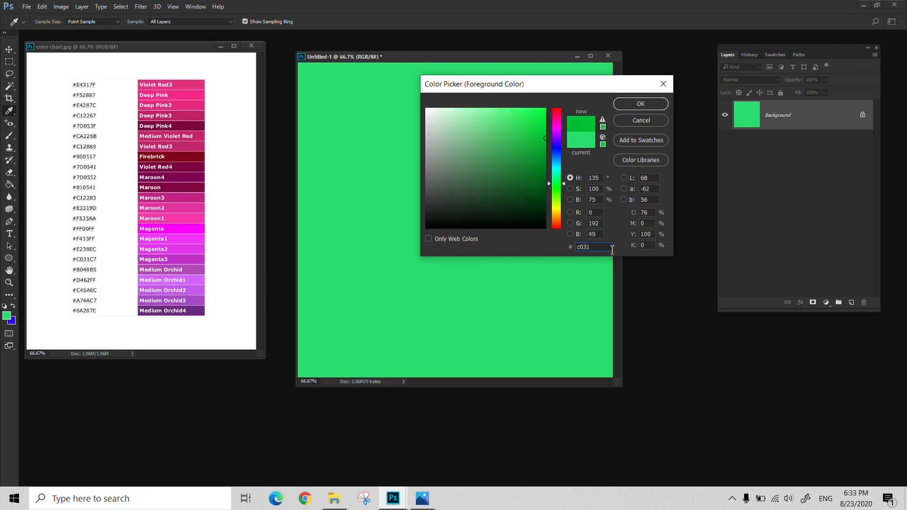
text(c7)
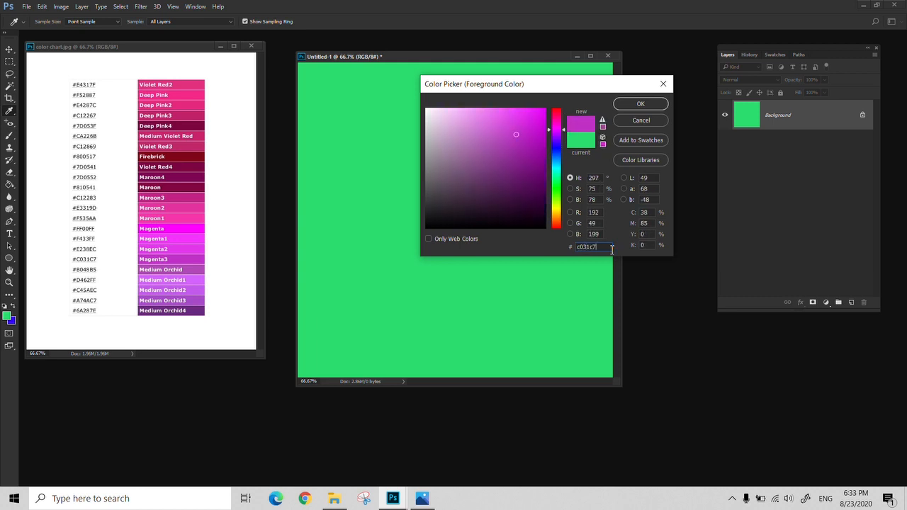
click(651, 106)
key(g)
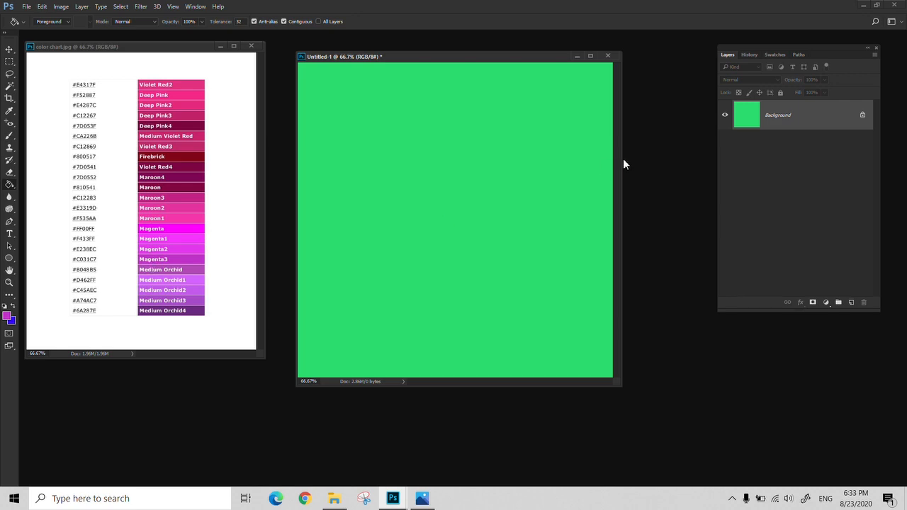
- Open logo.png from the color folder and move its window over the green document
key(ctrl+o)
click(409, 99)
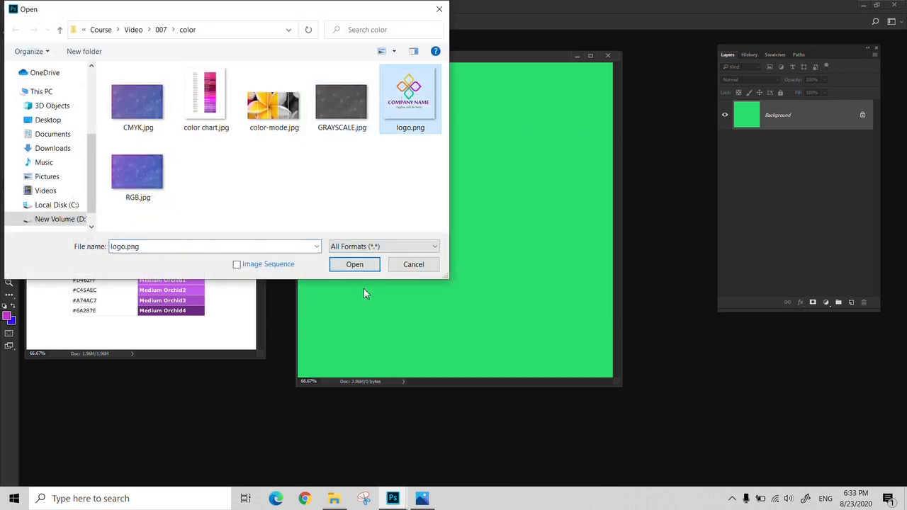
click(360, 270)
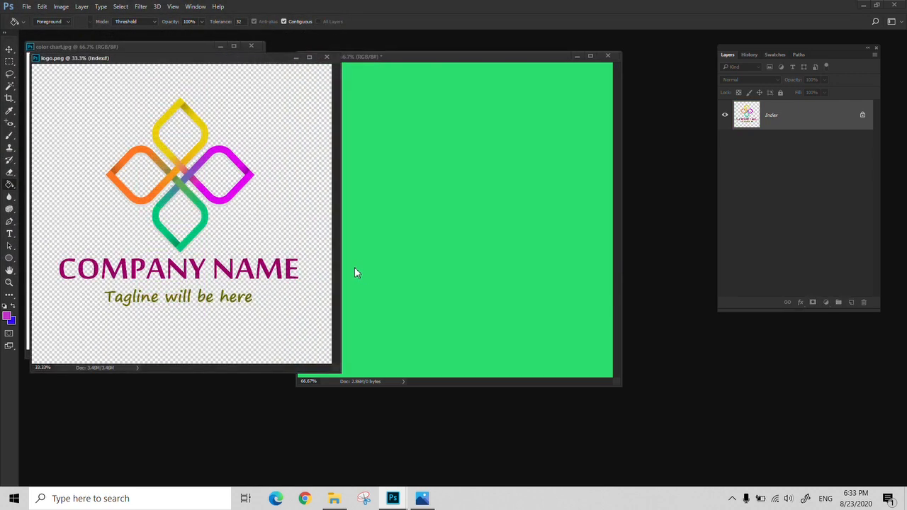
drag(217, 54, 497, 101)
- Sample the orange of the logo's left petal as the foreground color with the Eyedropper
key(z)
click(428, 304)
drag(428, 303, 444, 278)
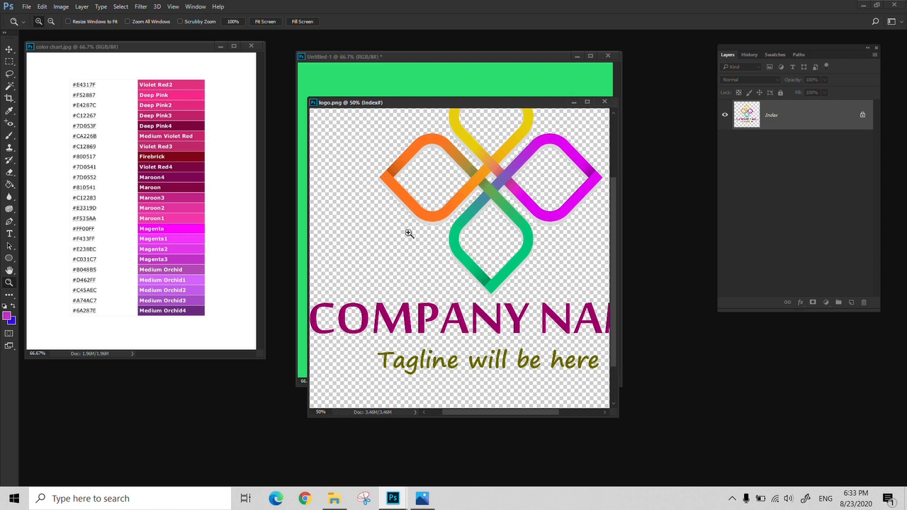
drag(439, 215, 419, 233)
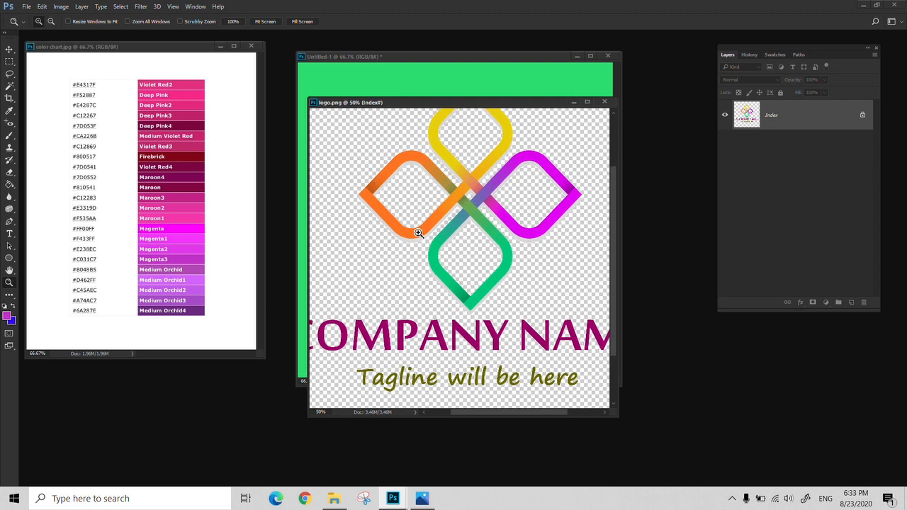
key(i)
click(403, 233)
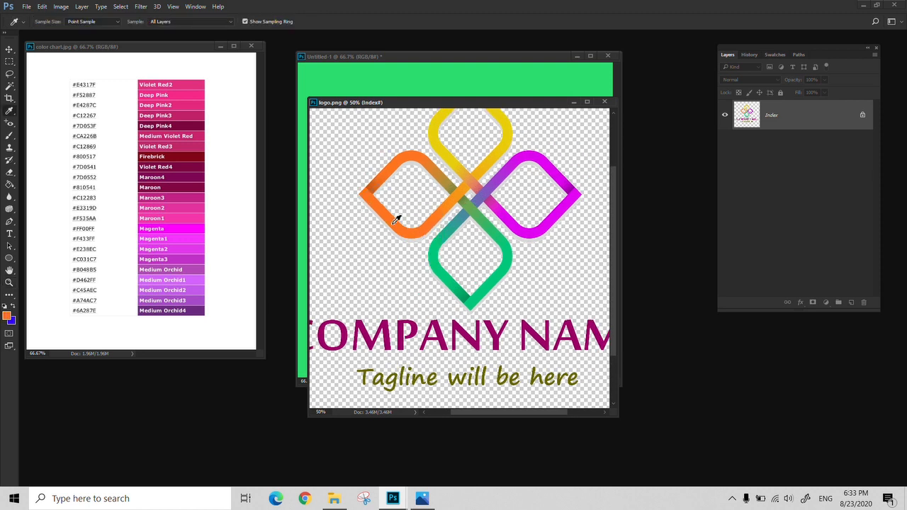
- Compare the sampled orange's hex code with those of duller shades in the color picker, leaving it without applying a change
click(7, 316)
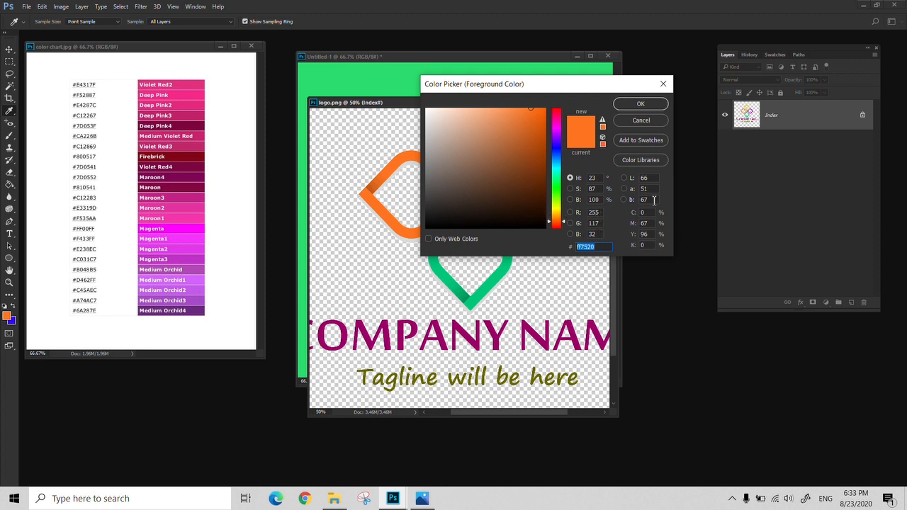
mouse_move(533, 128)
mouse_down()
mouse_move(530, 144)
mouse_move(495, 146)
mouse_move(522, 127)
mouse_move(517, 157)
mouse_move(534, 134)
mouse_move(501, 126)
mouse_move(510, 150)
mouse_move(520, 134)
mouse_up()
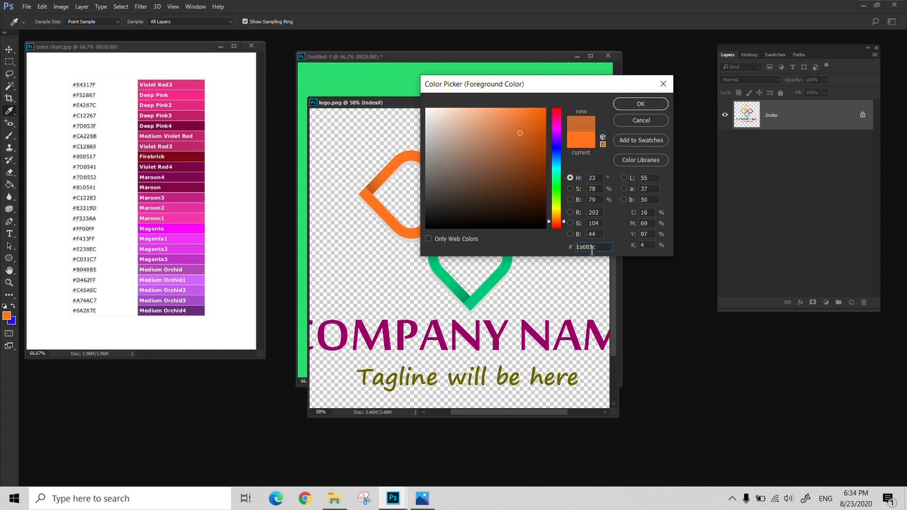
mouse_move(509, 173)
mouse_down()
mouse_move(497, 185)
mouse_move(476, 161)
mouse_up()
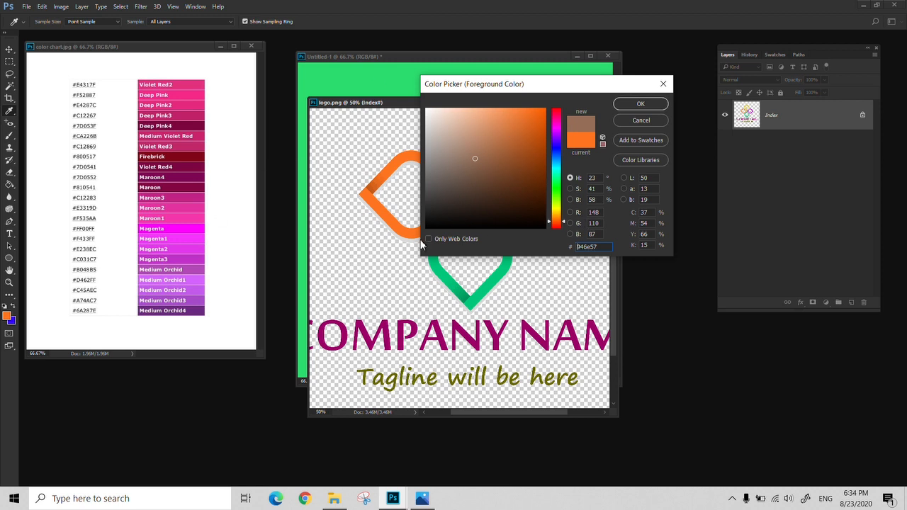
click(666, 120)
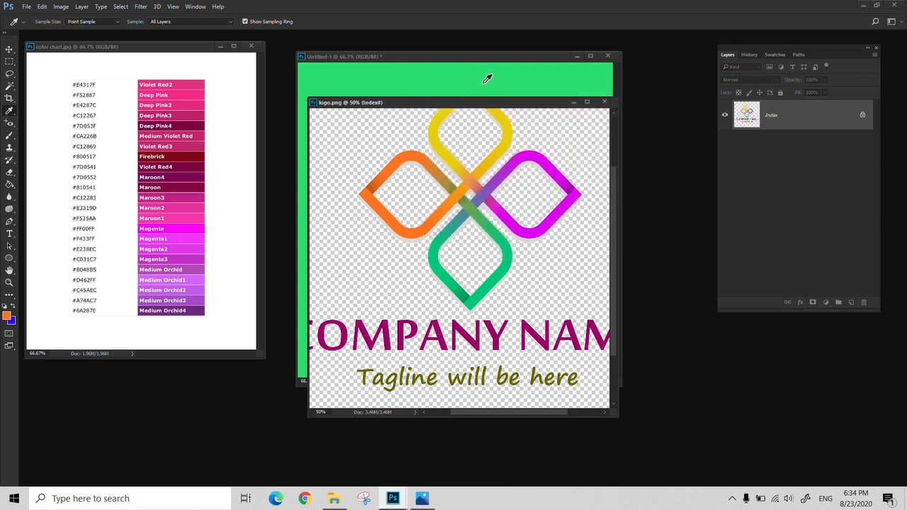
- Reset the colors to default, swap them so white is the foreground, and fill the green document with white using the Paint Bucket
click(12, 307)
click(5, 306)
click(12, 306)
key(g)
click(442, 78)
click(458, 110)
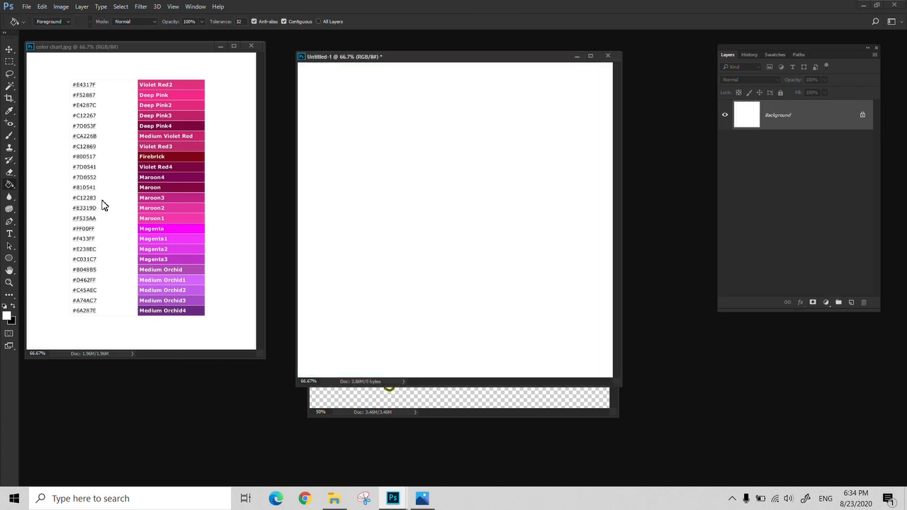
- Set the foreground color to bright green 1bda0c
key(i)
click(6, 316)
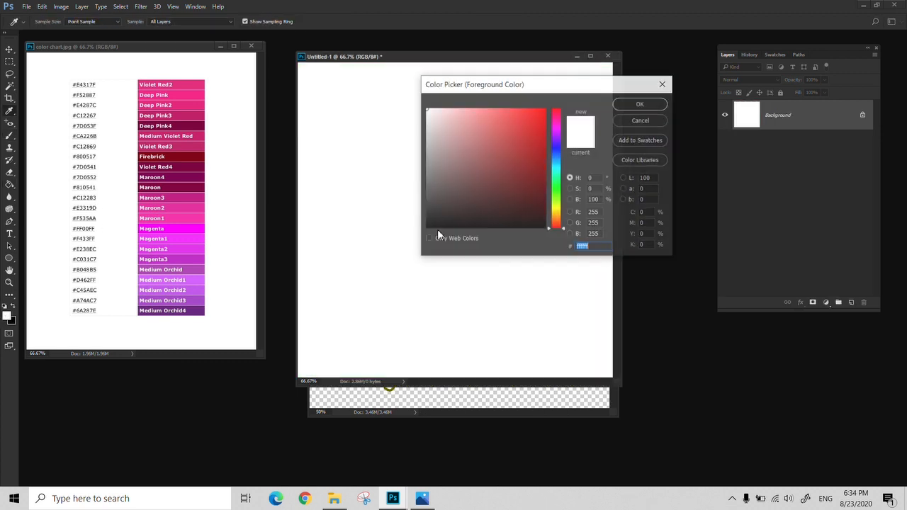
click(556, 190)
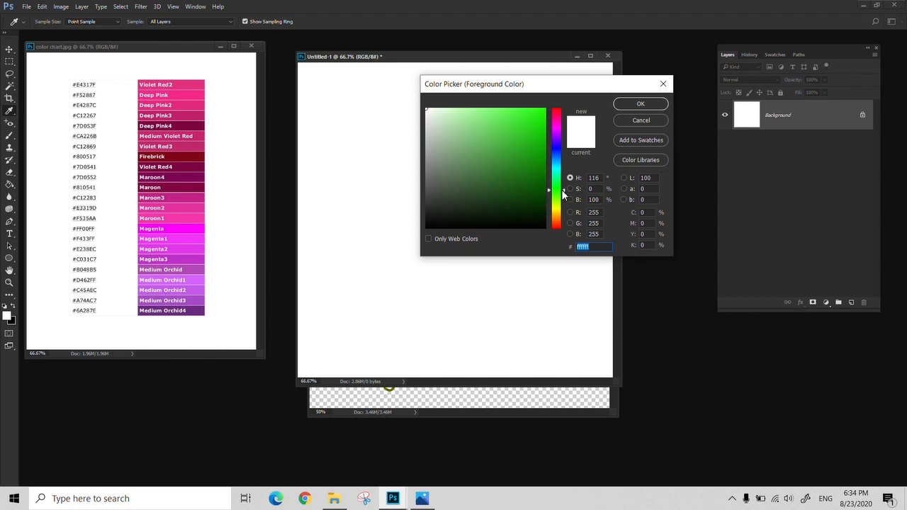
click(523, 157)
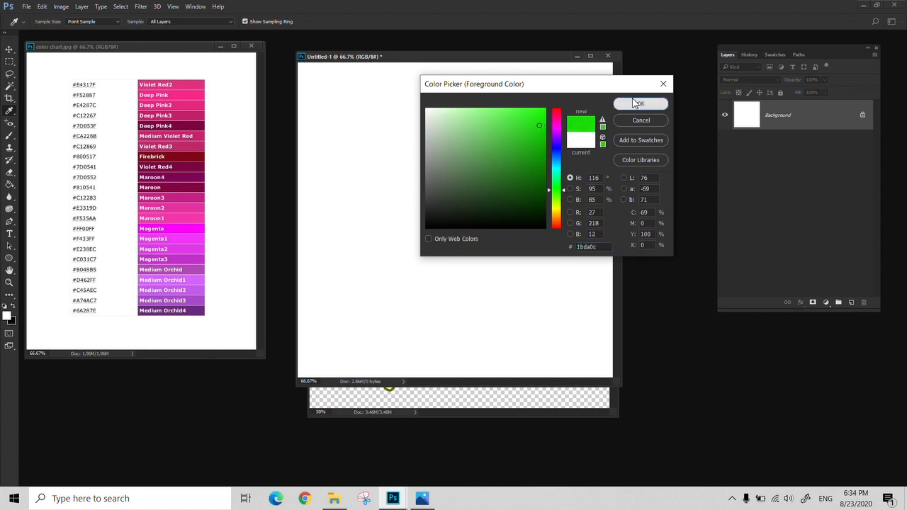
click(640, 103)
- Enlarge the soft brush to 400, set its opacity to 37%, and paint a green patch on the white document
key(b)
key(])
key(])
key(])
key(])
key(])
key(])
key(])
key(])
key(])
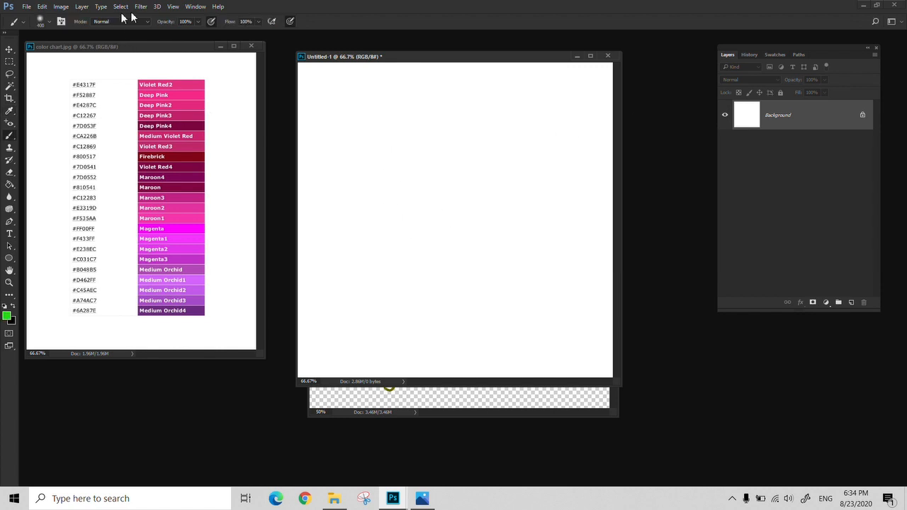
drag(198, 22, 171, 37)
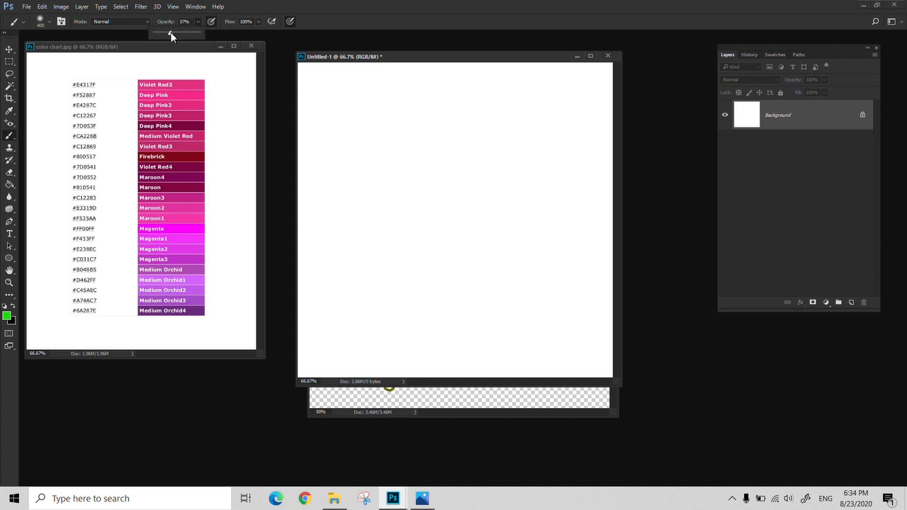
mouse_move(330, 201)
mouse_down()
mouse_move(458, 126)
mouse_move(323, 234)
mouse_move(354, 305)
mouse_up()
- Set the foreground color to blue 2508ff and paint a soft patch from the lower right that overlaps the green one
click(7, 316)
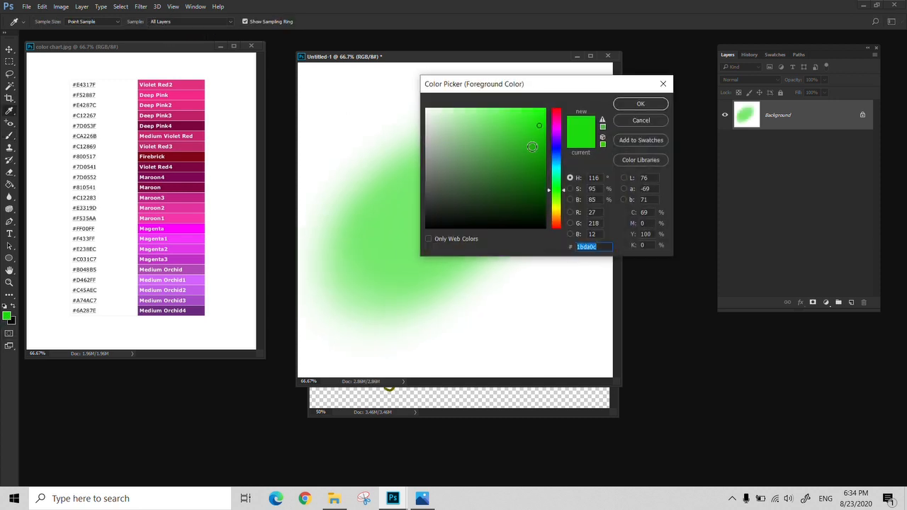
click(555, 151)
click(543, 110)
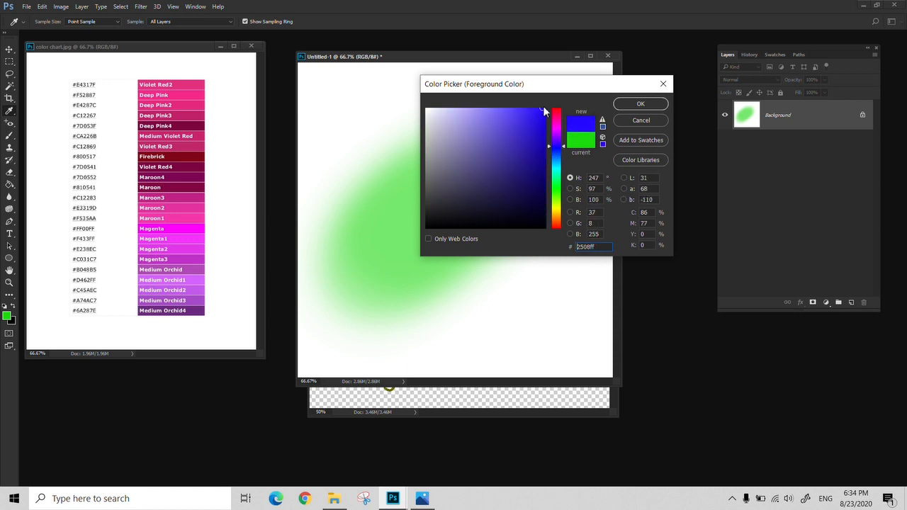
click(640, 104)
mouse_move(545, 320)
mouse_down()
mouse_move(370, 186)
mouse_move(482, 298)
mouse_move(422, 232)
mouse_up()
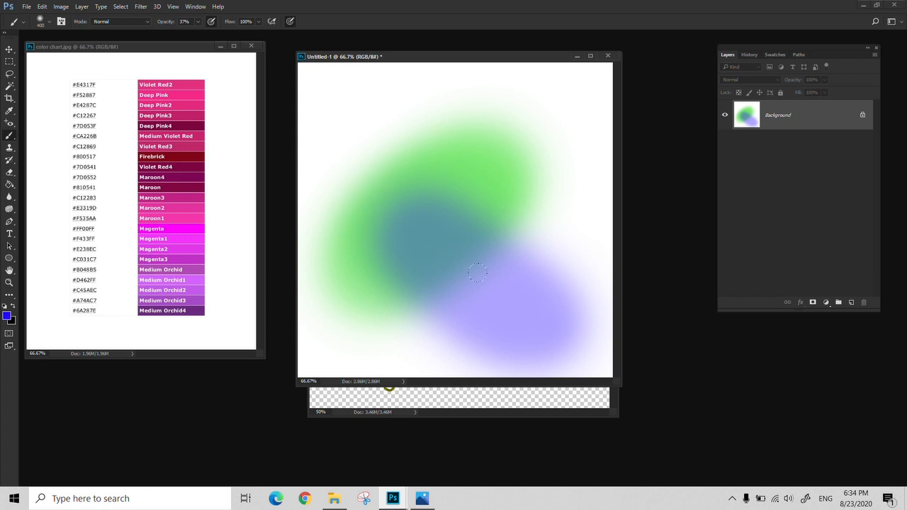
- Set the foreground color to red ff0000 for the brush
click(7, 316)
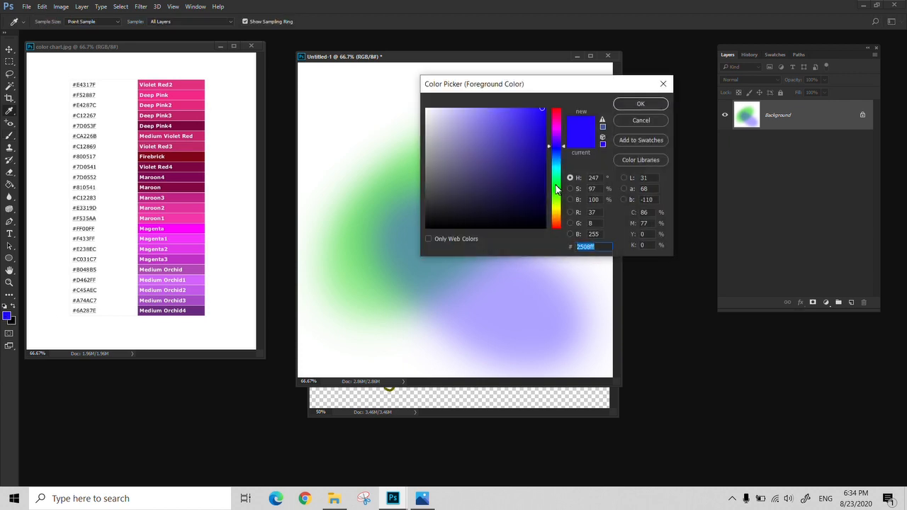
click(555, 224)
text(ff0000)
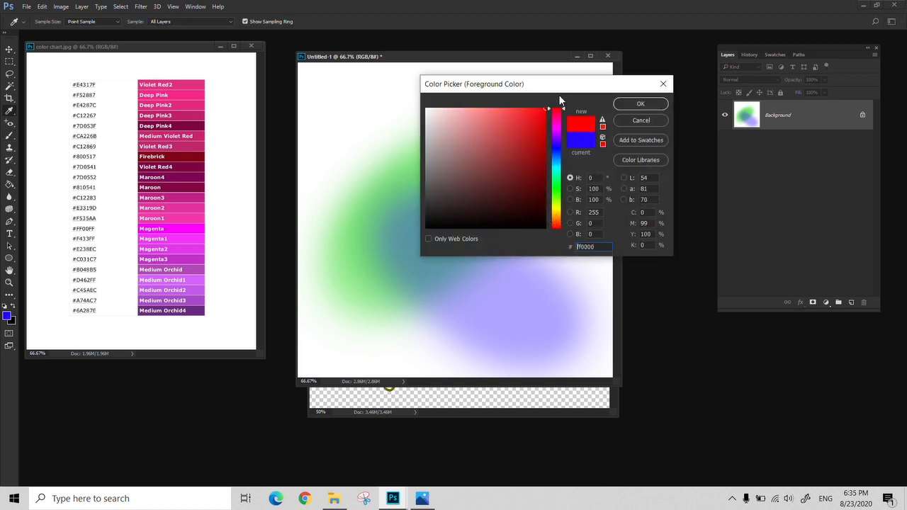
click(641, 104)
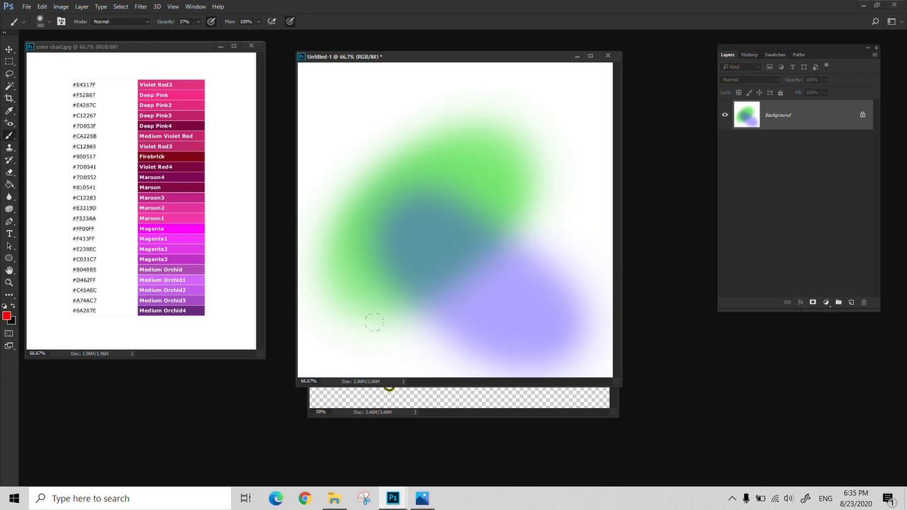
- Enlarge the brush to 400 and paint soft red patches over the green area, the blue area and their overlap
key(])
drag(448, 71, 499, 147)
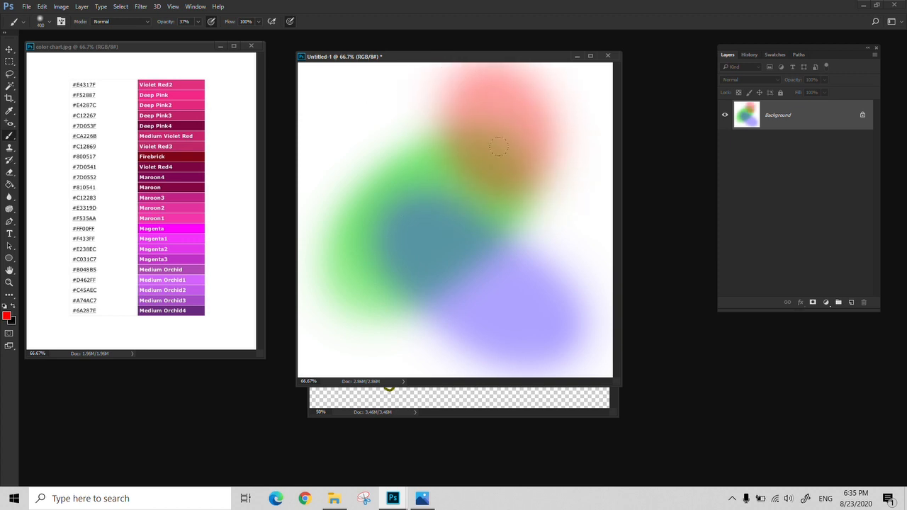
mouse_move(545, 217)
mouse_down()
mouse_move(588, 269)
mouse_move(532, 319)
mouse_up()
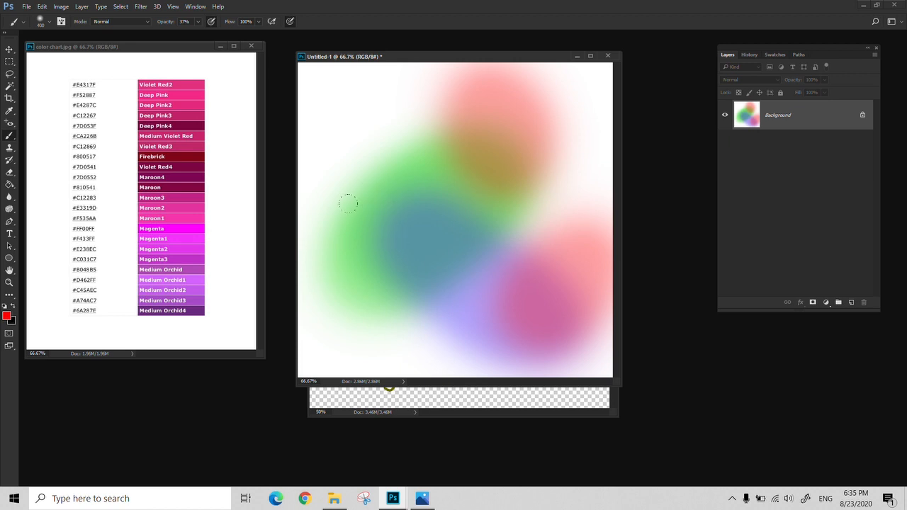
click(423, 238)
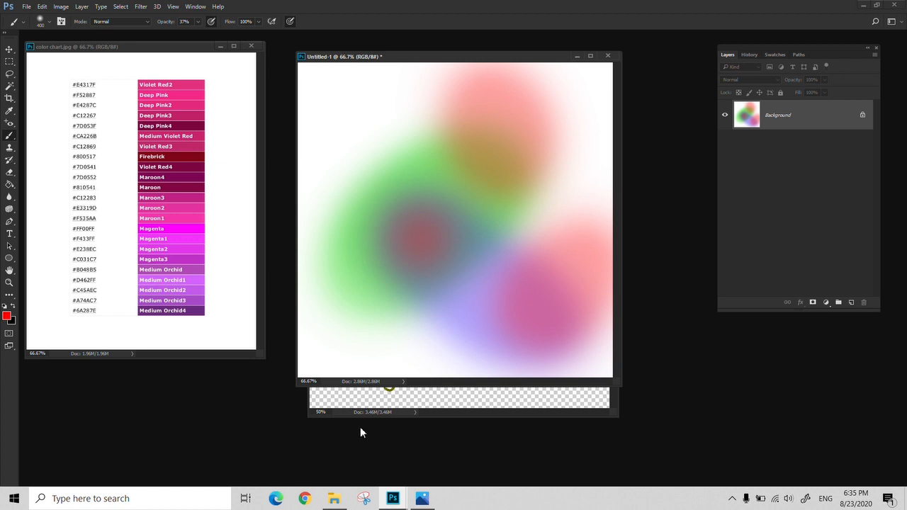
click(401, 263)
click(416, 238)
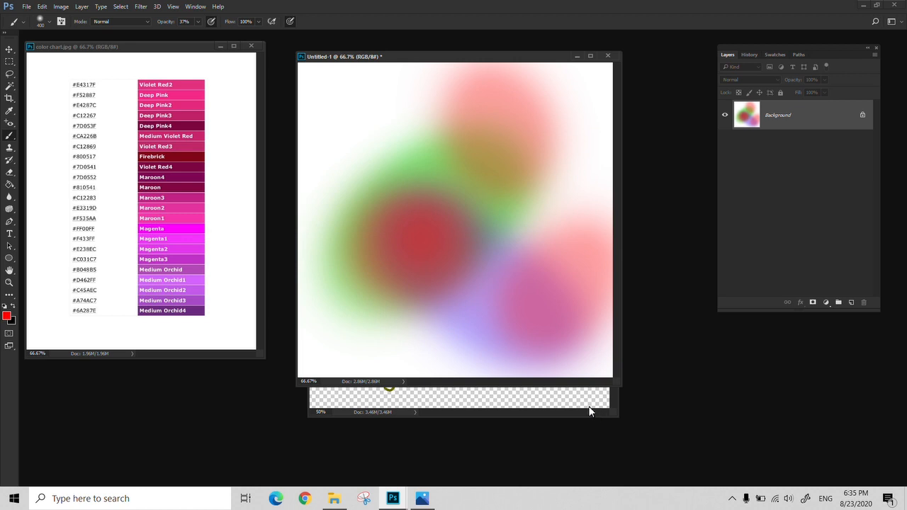
- Close the painted document without saving it, and close the color chart and logo documents too
click(607, 57)
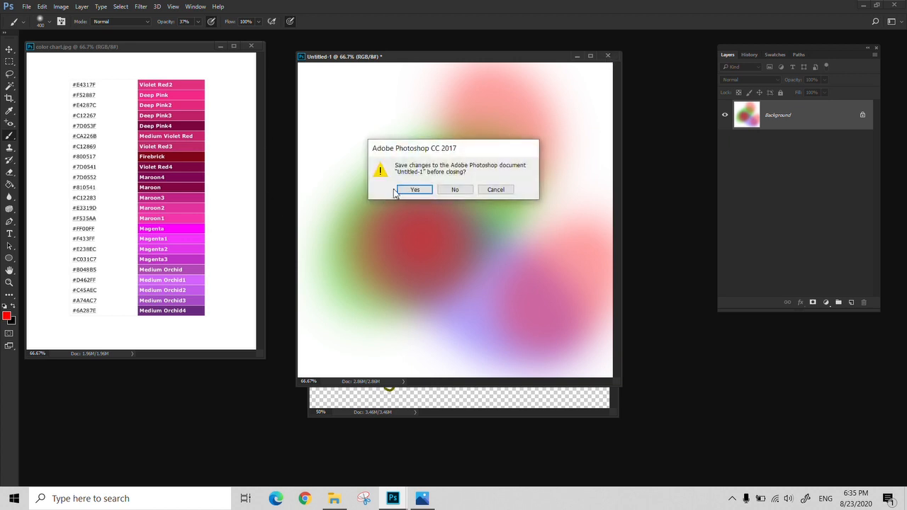
click(457, 189)
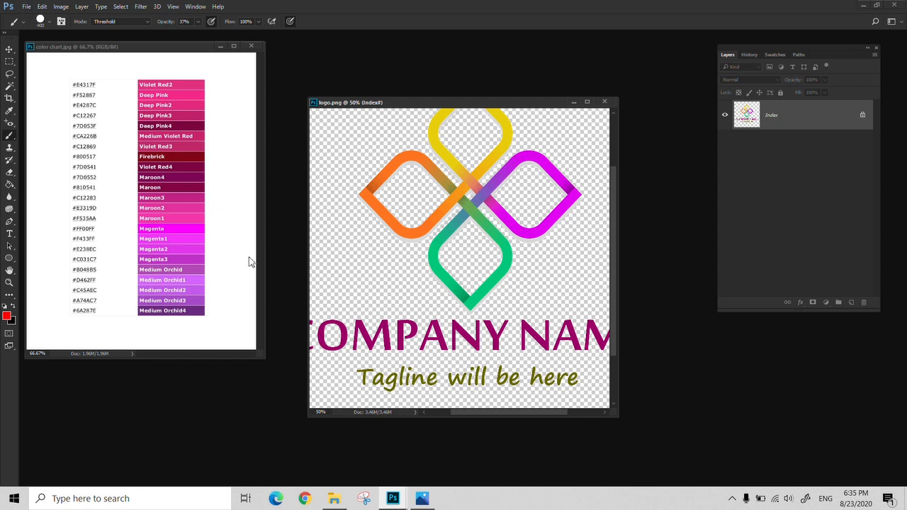
click(6, 317)
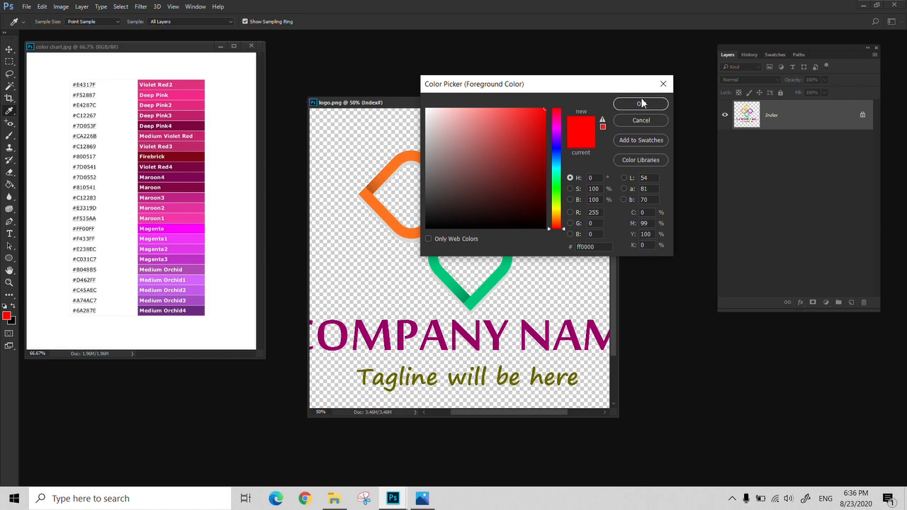
click(663, 84)
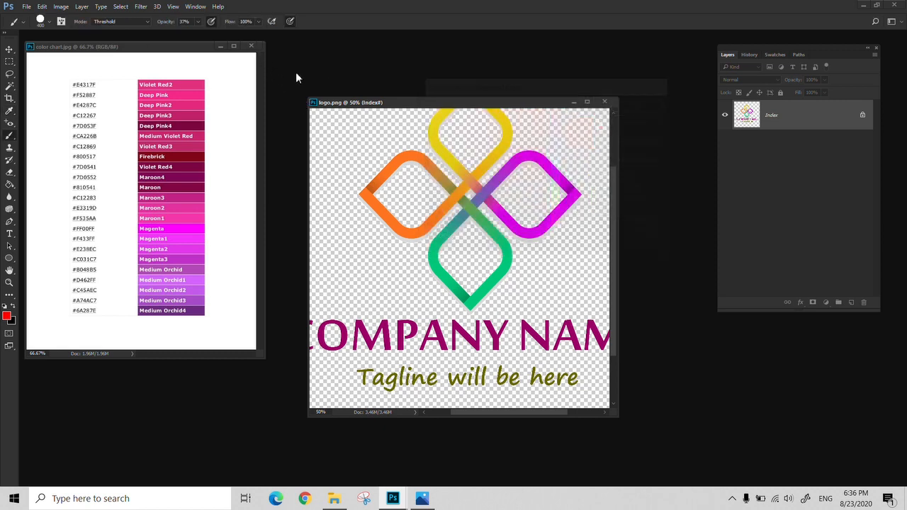
click(250, 47)
click(604, 102)
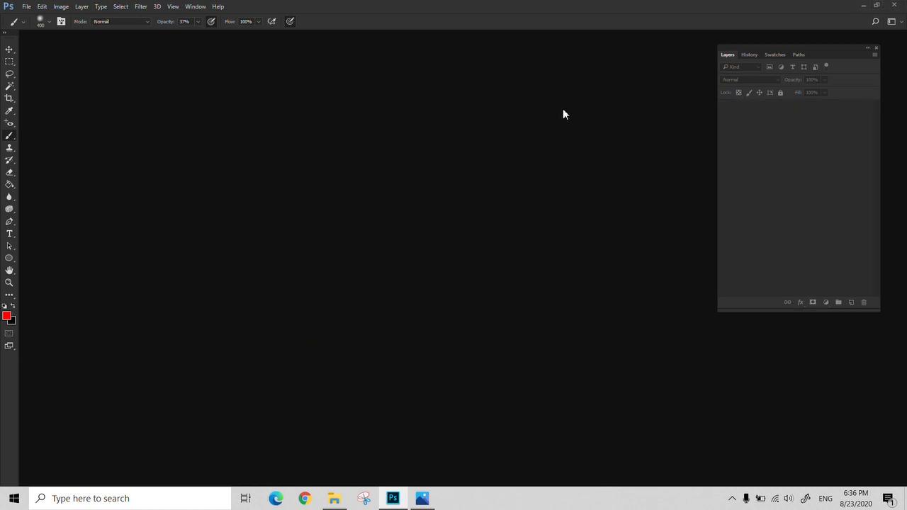
- Create a 10 x 10 cm RGB document at 100 pixels/centimeter with a white background, and move its window into the workspace
click(26, 6)
click(30, 18)
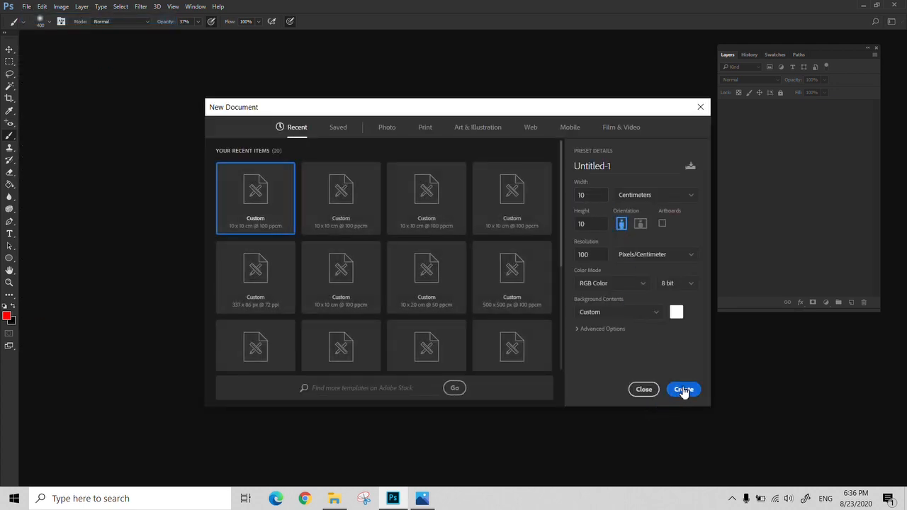
click(684, 390)
drag(187, 40, 248, 60)
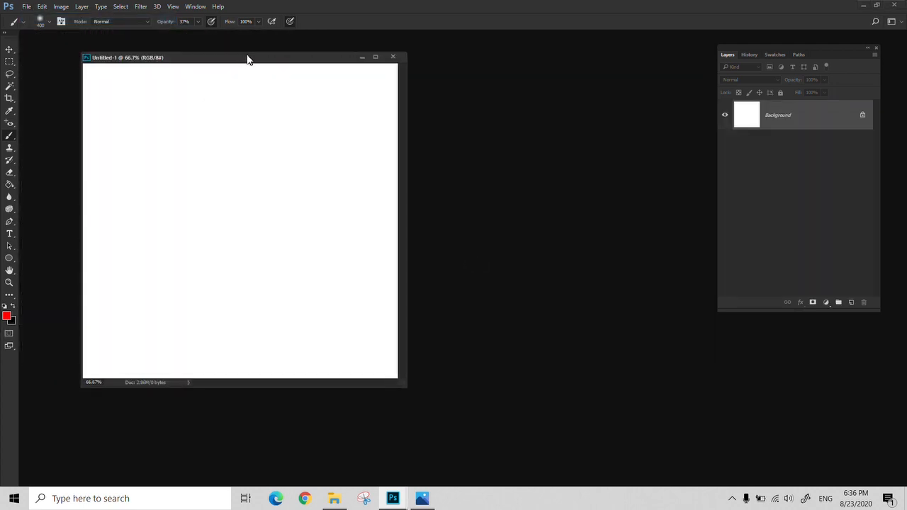
- Set the foreground color to magenta f806fb
click(6, 316)
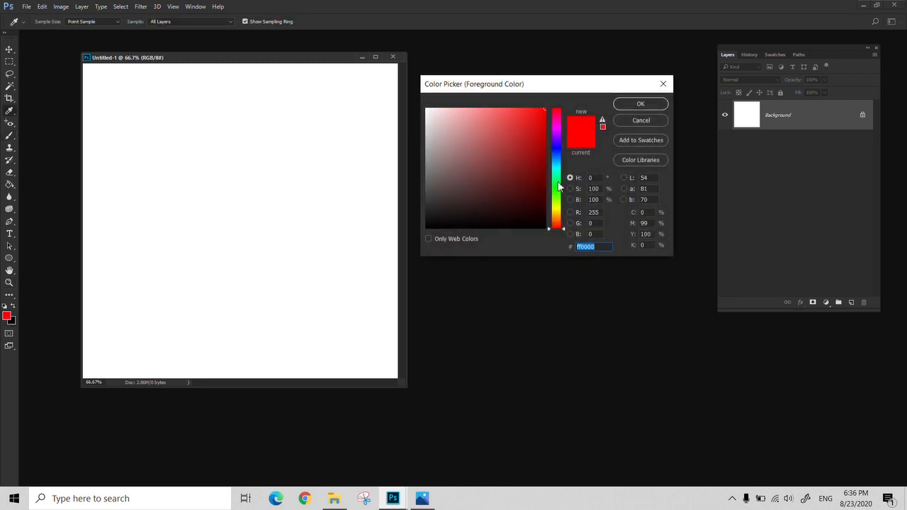
click(556, 131)
click(530, 109)
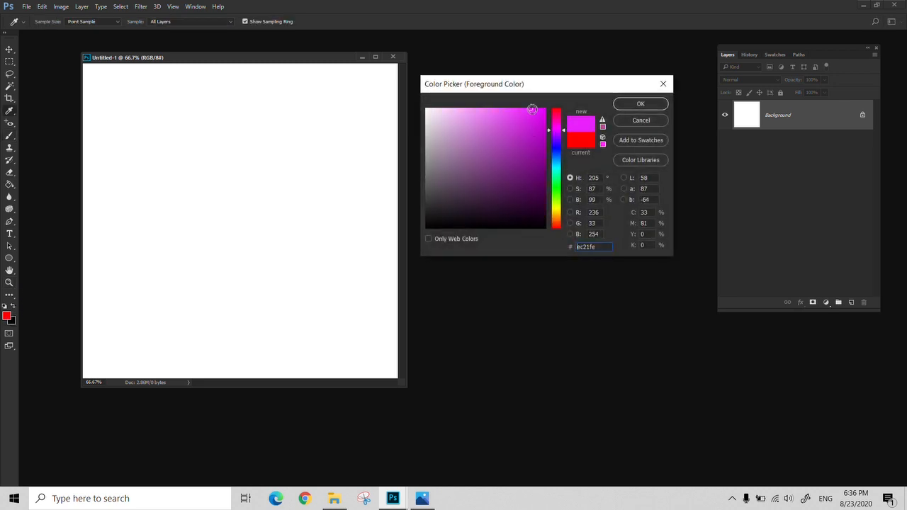
click(563, 127)
click(530, 117)
click(543, 110)
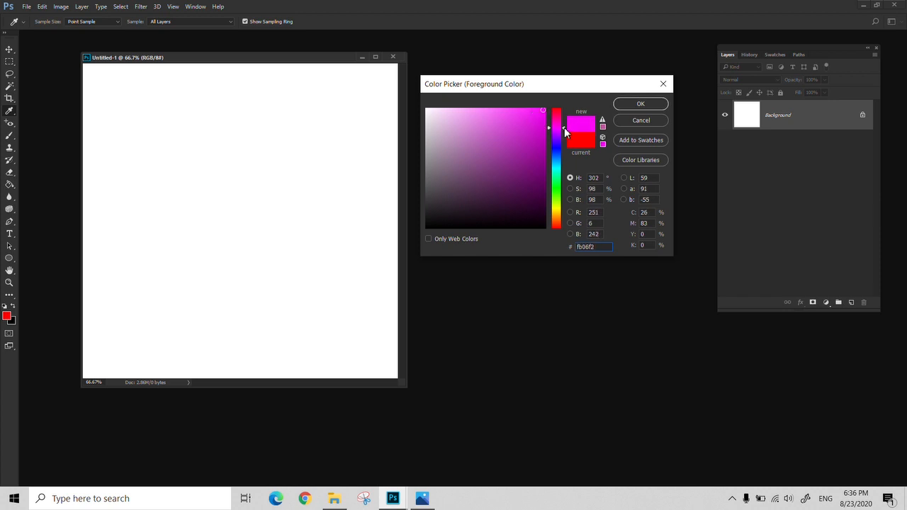
drag(564, 128, 565, 128)
click(639, 103)
- Paint a soft magenta patch at the top of the canvas, raise the brush opacity to 100% and paint over it again
drag(286, 110, 288, 88)
click(287, 85)
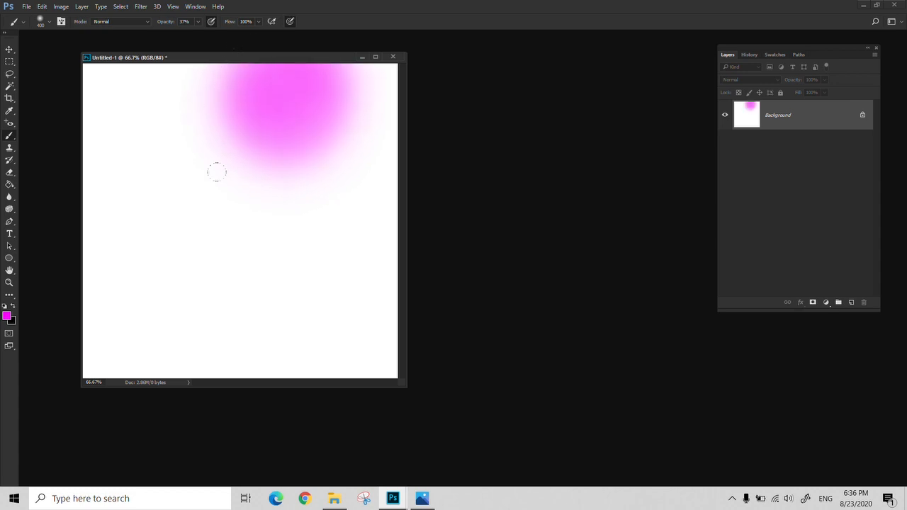
click(267, 127)
click(280, 117)
click(197, 22)
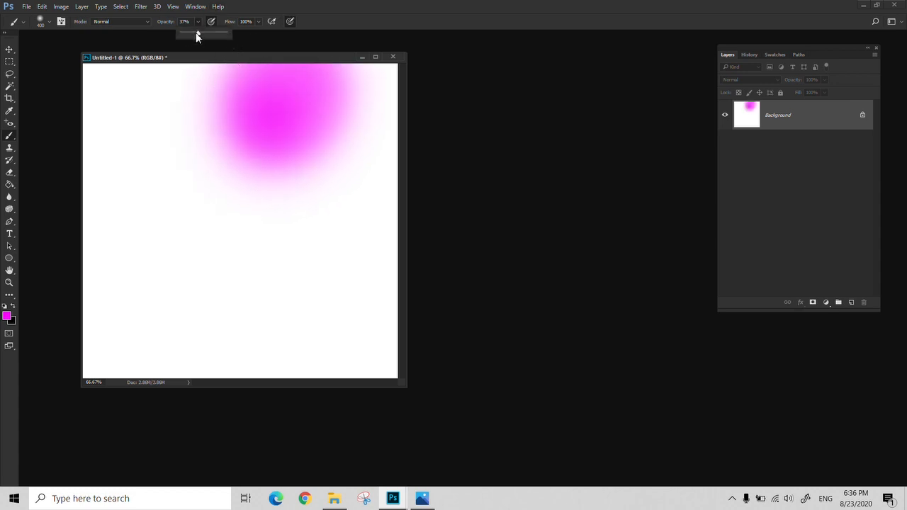
drag(197, 36, 265, 37)
click(277, 113)
click(268, 124)
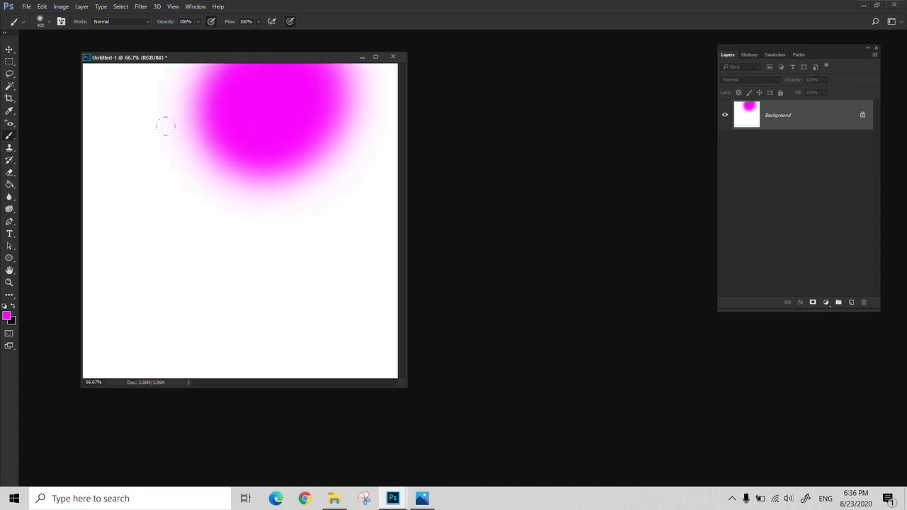
- Shift the foreground hue from magenta toward pink and paint over the patch, extending it down and to the left
click(8, 317)
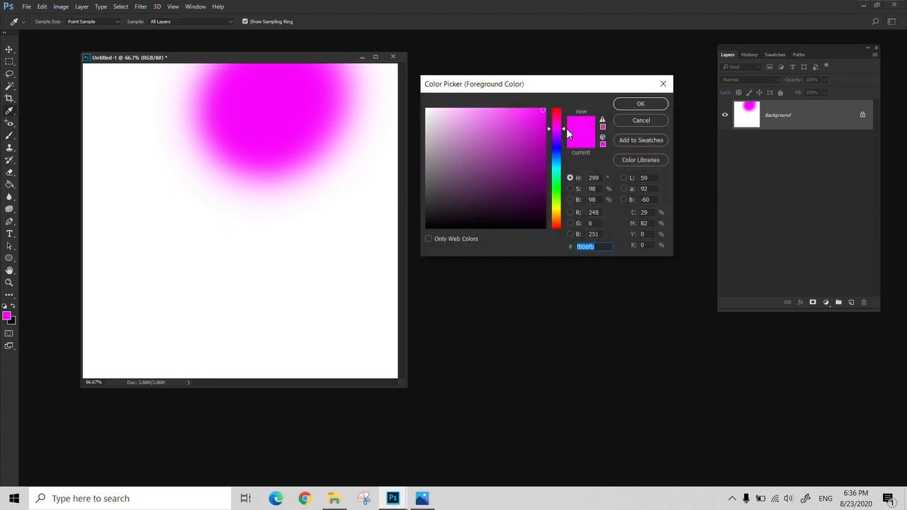
click(564, 132)
click(564, 127)
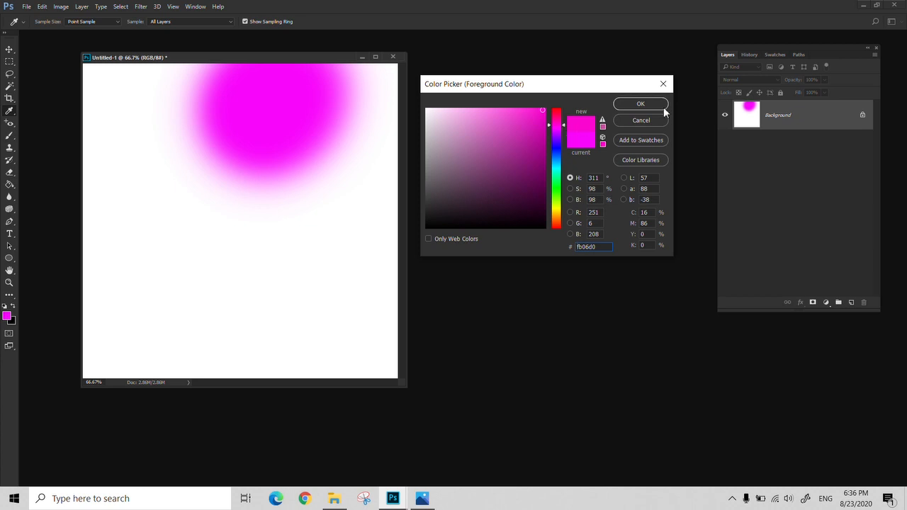
click(641, 104)
mouse_move(249, 139)
mouse_down()
mouse_move(234, 183)
mouse_move(251, 195)
mouse_up()
drag(198, 140, 227, 83)
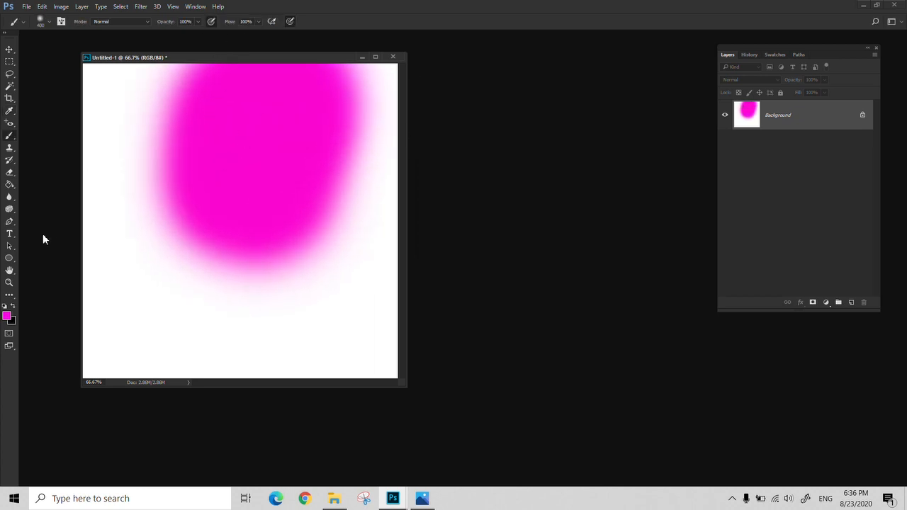
- Set the foreground color to cyan 01fcff and paint a soft patch at the lower left that overlaps the pink one
click(7, 316)
click(560, 173)
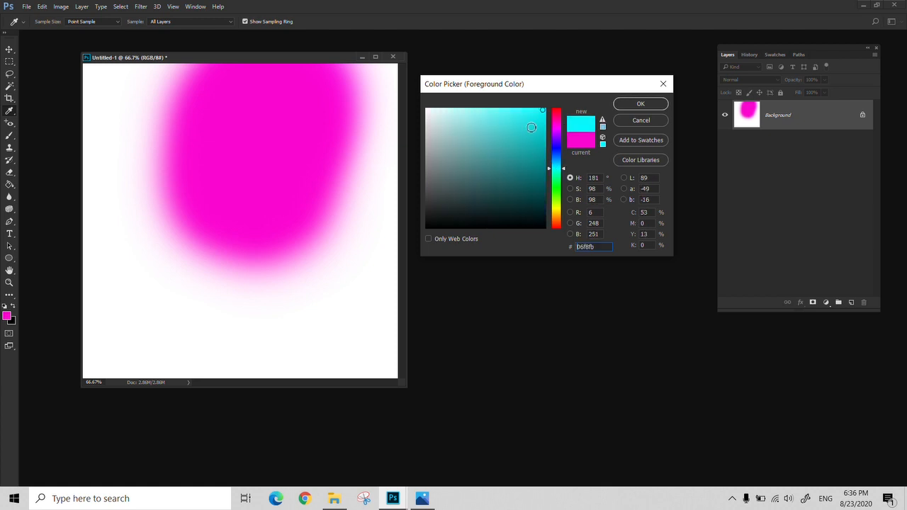
click(637, 104)
mouse_move(238, 186)
mouse_down()
mouse_move(145, 167)
mouse_move(163, 222)
mouse_move(130, 246)
mouse_move(235, 234)
mouse_up()
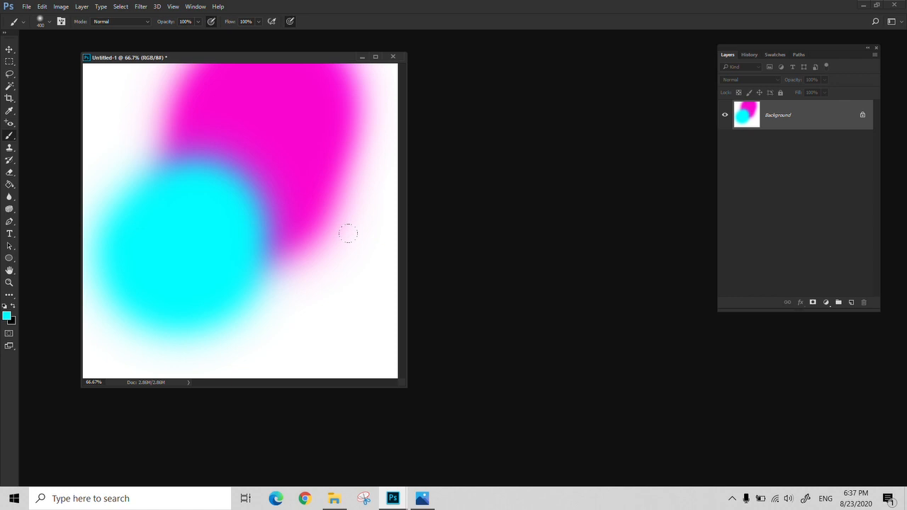
- Close the painted document without saving it, and check the color modes offered for a new document without creating one
click(392, 56)
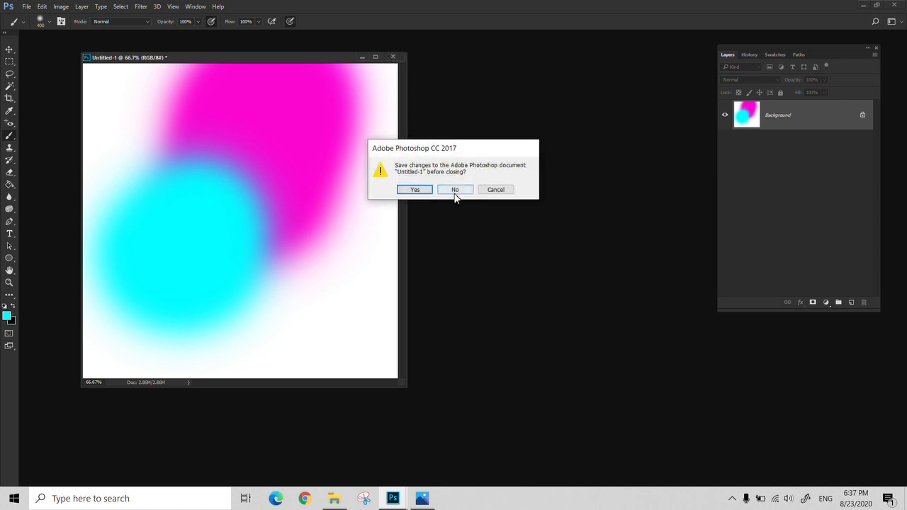
click(455, 190)
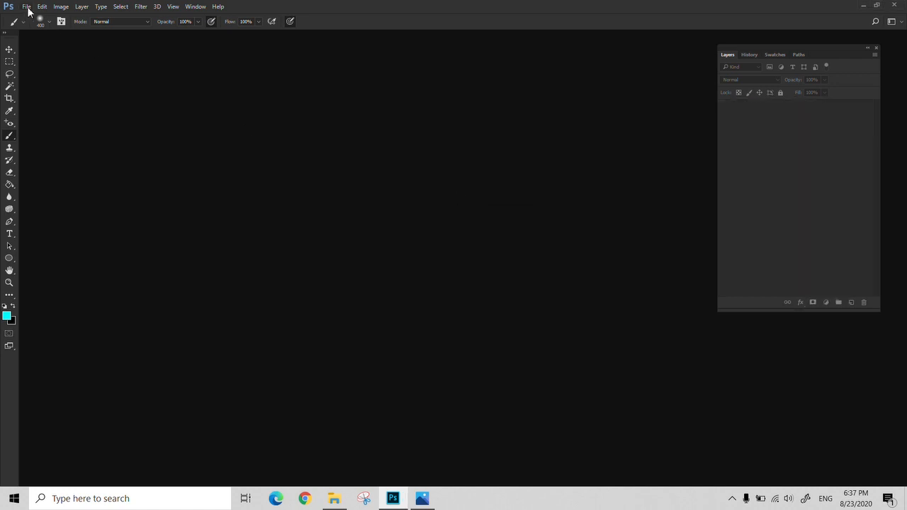
click(27, 7)
click(34, 19)
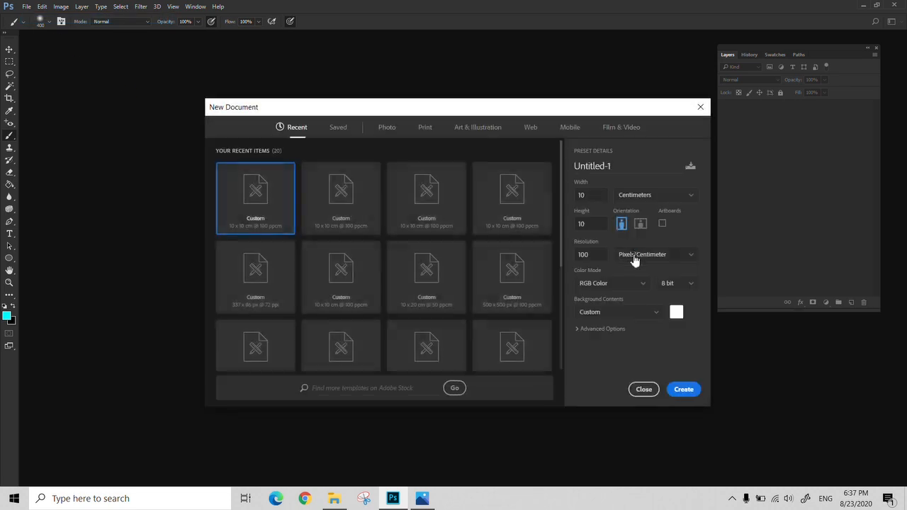
click(641, 284)
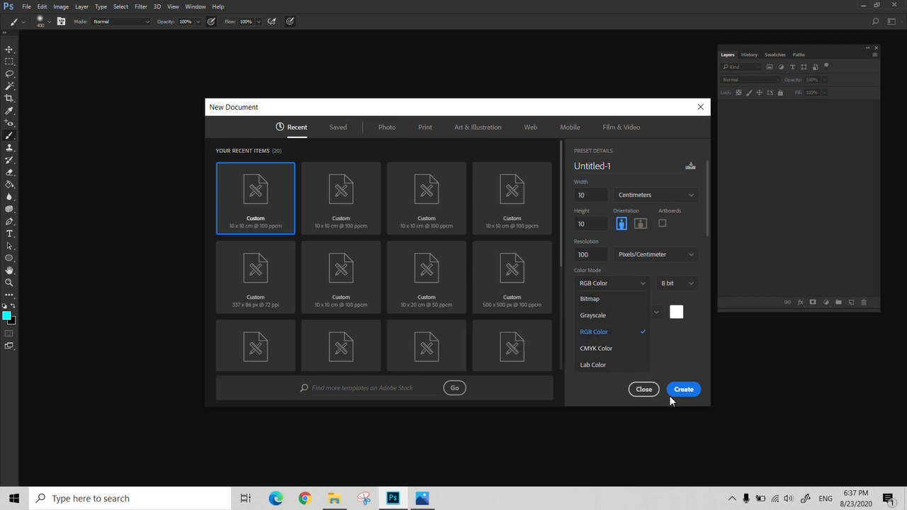
click(701, 107)
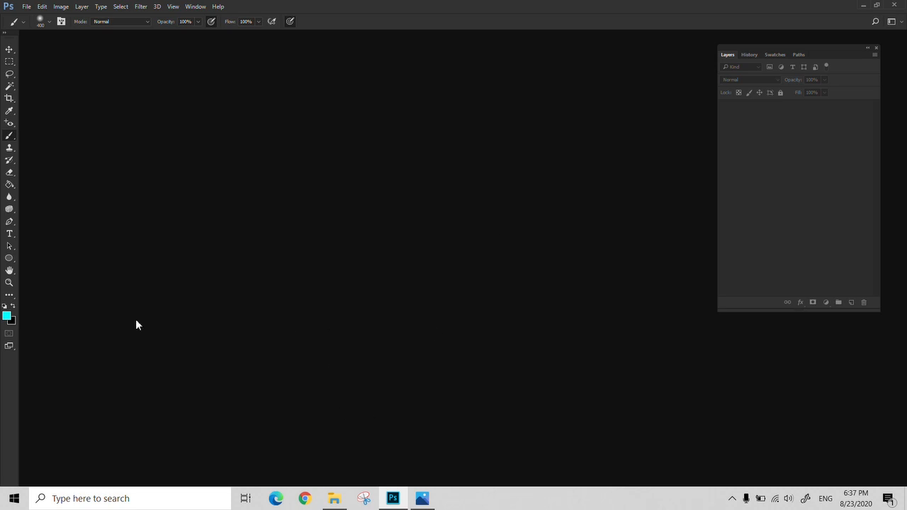
- Try a muted teal as the foreground color, replace it with its print-safe and web-safe match 66cccc, and dismiss the picker
click(8, 318)
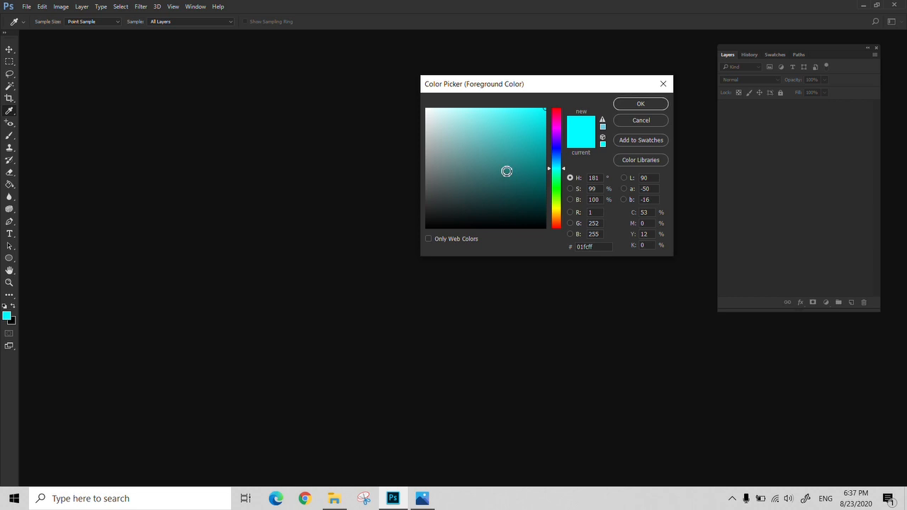
click(509, 132)
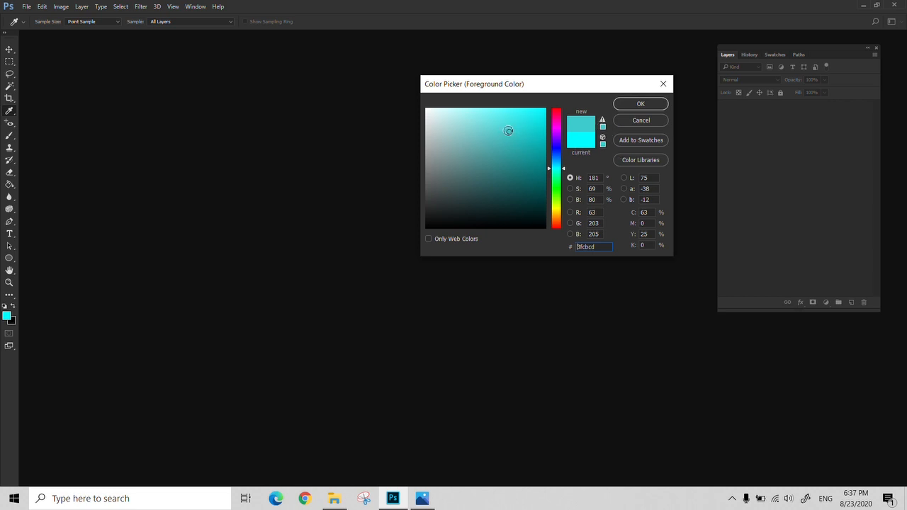
drag(510, 132, 509, 133)
click(603, 122)
click(603, 145)
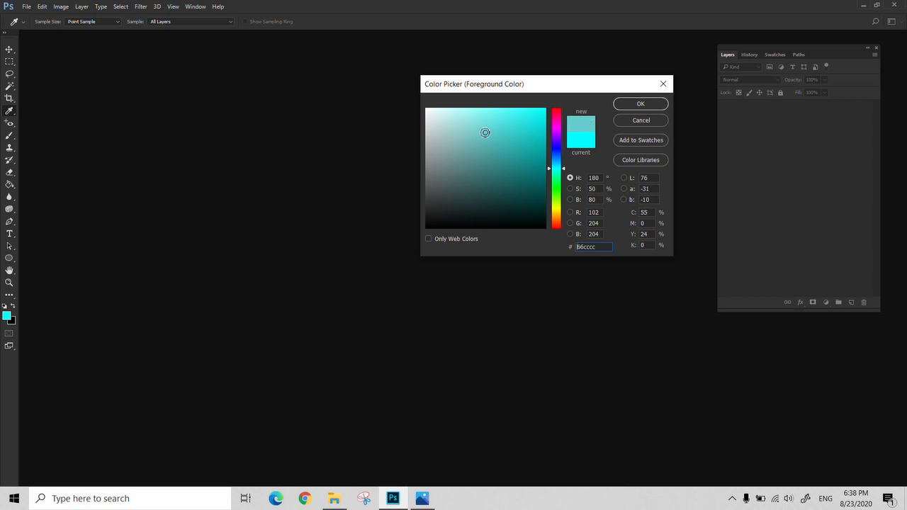
click(662, 84)
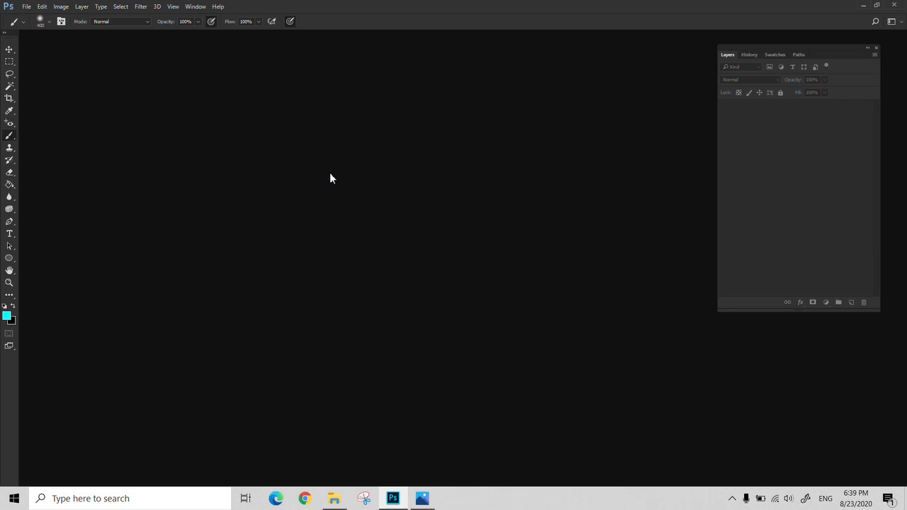
- Compare the foreground color picker with and without Only Web Colors, choose blue 0000ff and leave the web colors restriction on
click(6, 316)
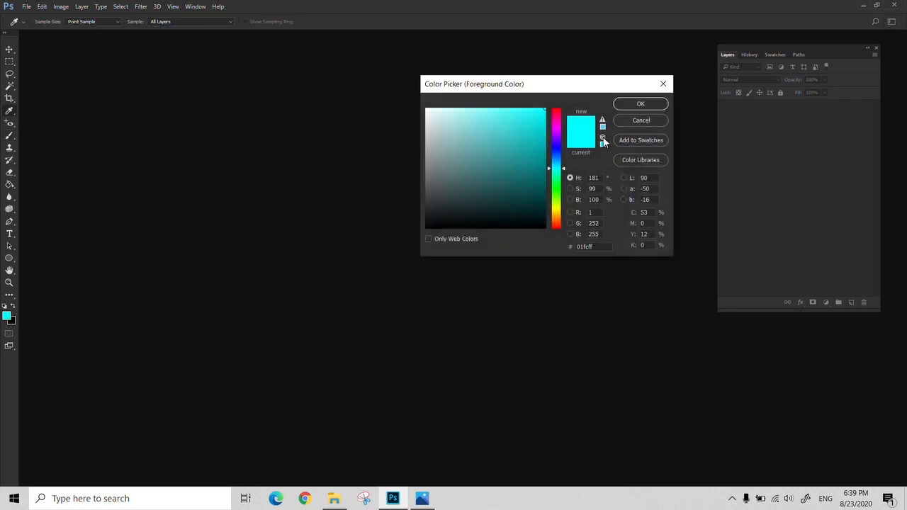
mouse_move(604, 142)
click(428, 239)
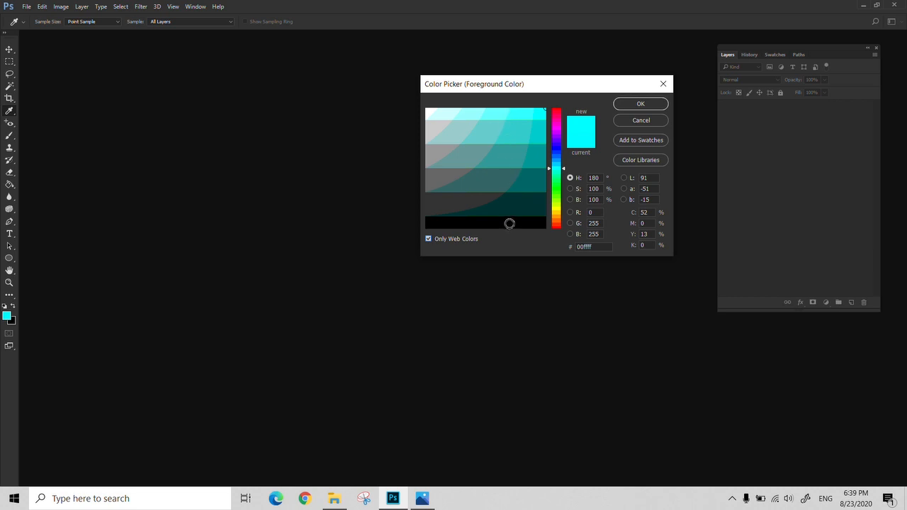
click(428, 239)
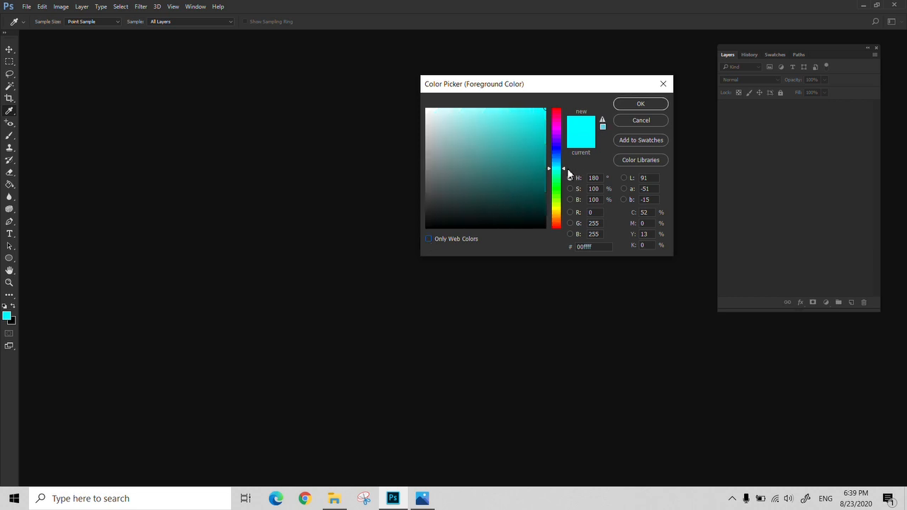
drag(565, 170, 567, 149)
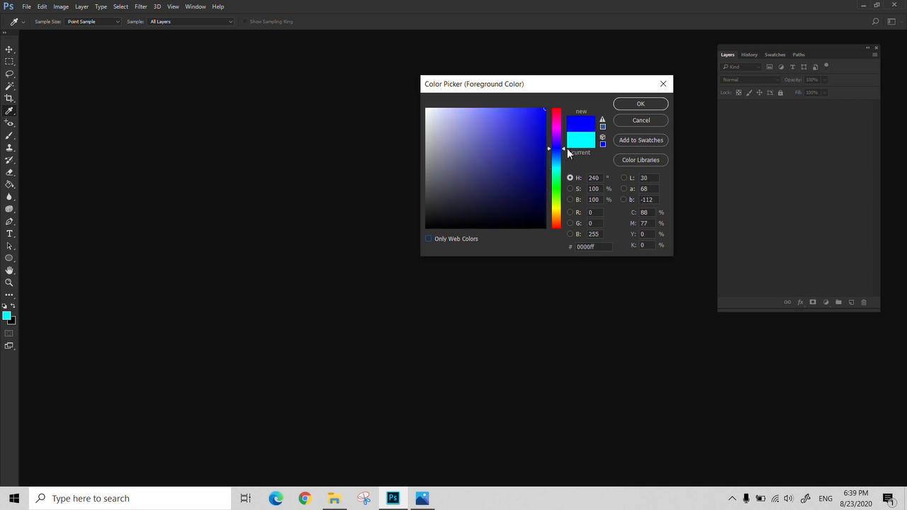
click(428, 239)
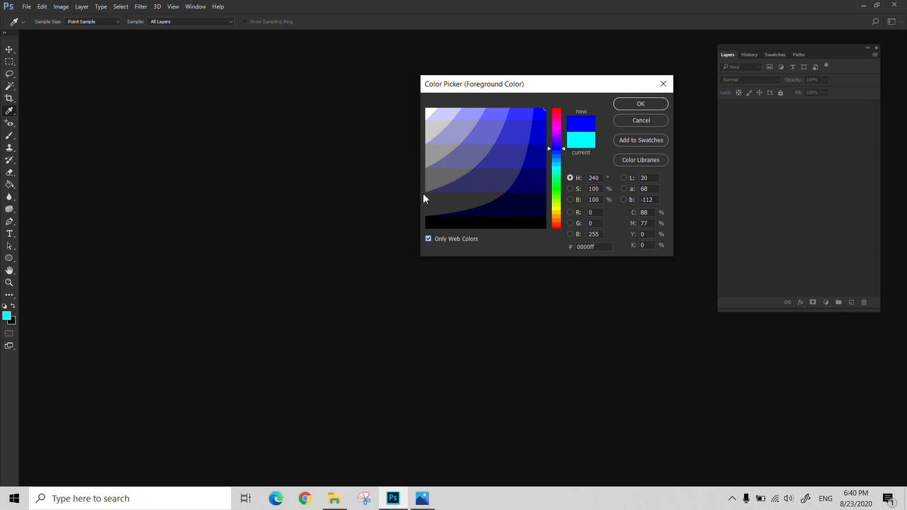
- Compare the color field with and without Only Web Colors, pick medium blue 2c2c9e, and leave the web colors restriction off
click(429, 238)
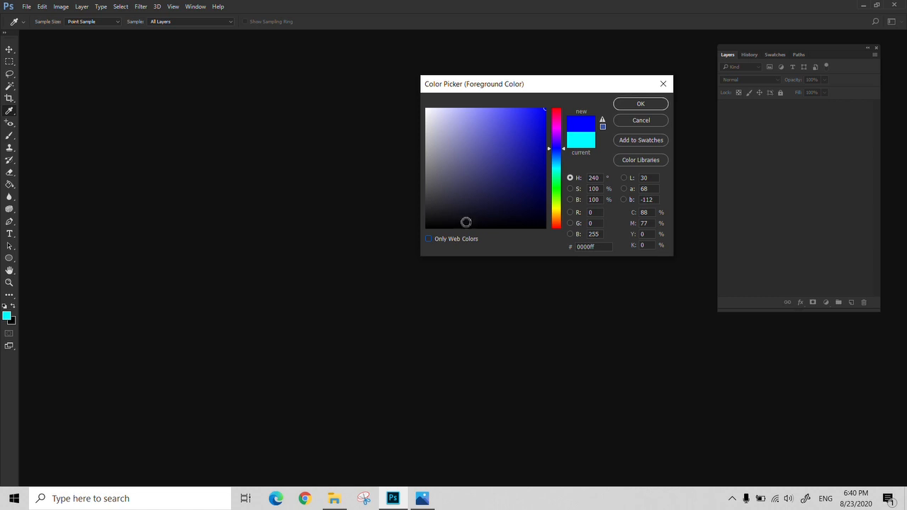
click(430, 239)
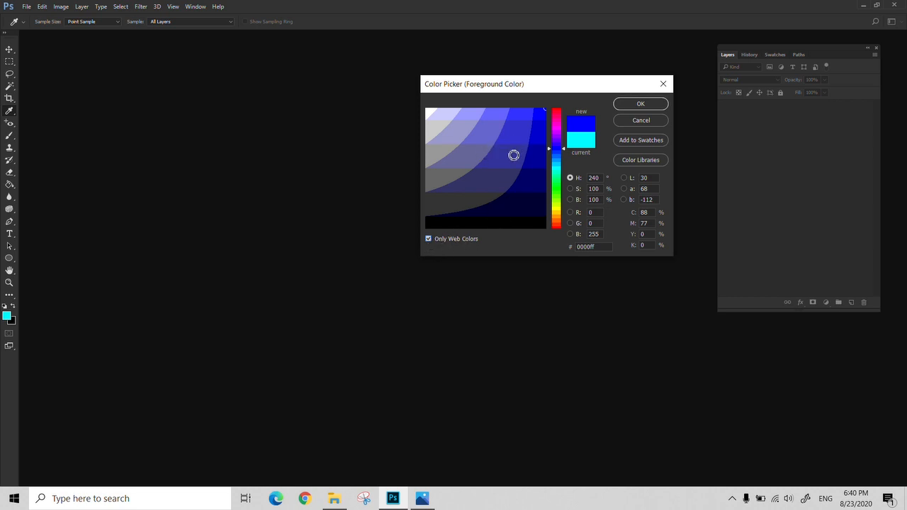
click(513, 154)
click(428, 239)
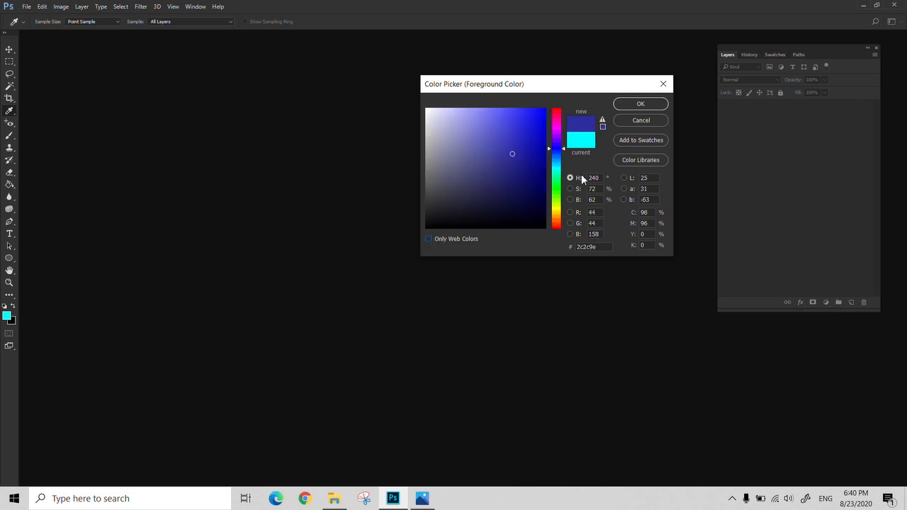
- Pick dark blue 18185e, replace it with its web-safe match 000066, and accept it as the foreground color with Only Web Colors off
click(515, 184)
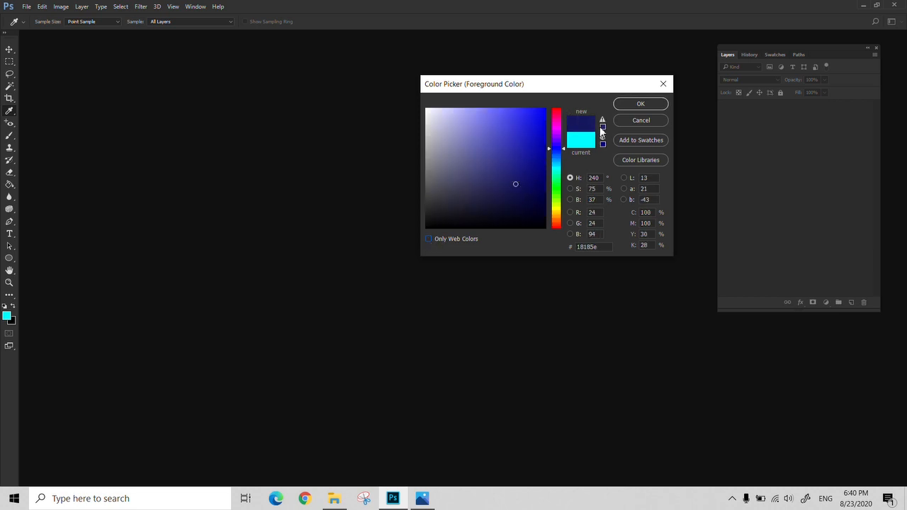
click(604, 143)
click(428, 239)
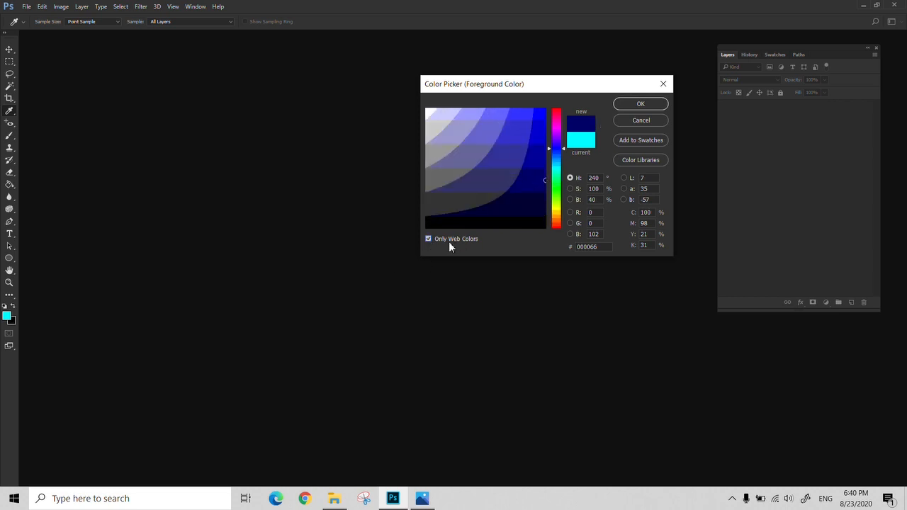
click(427, 239)
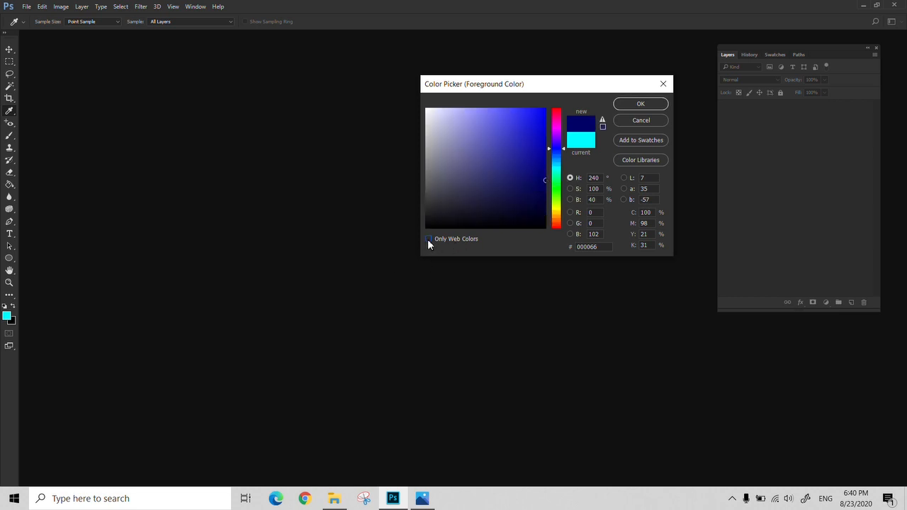
click(633, 107)
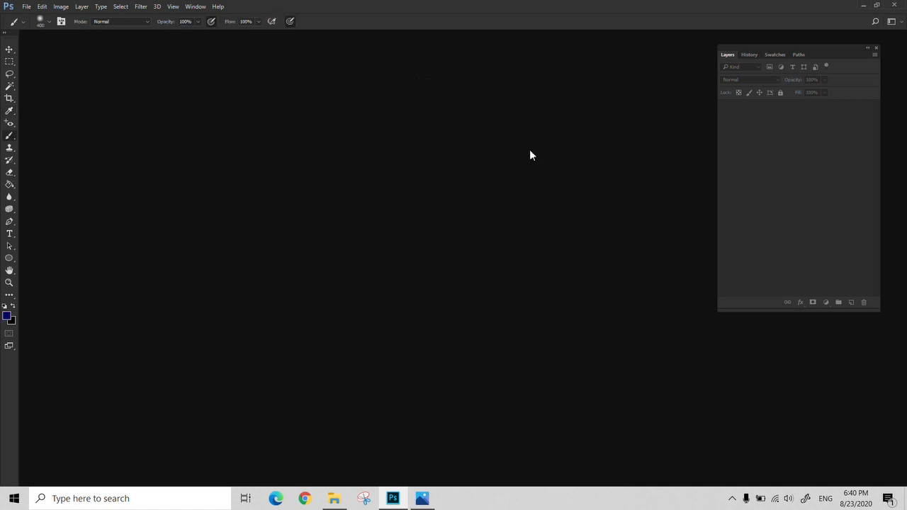